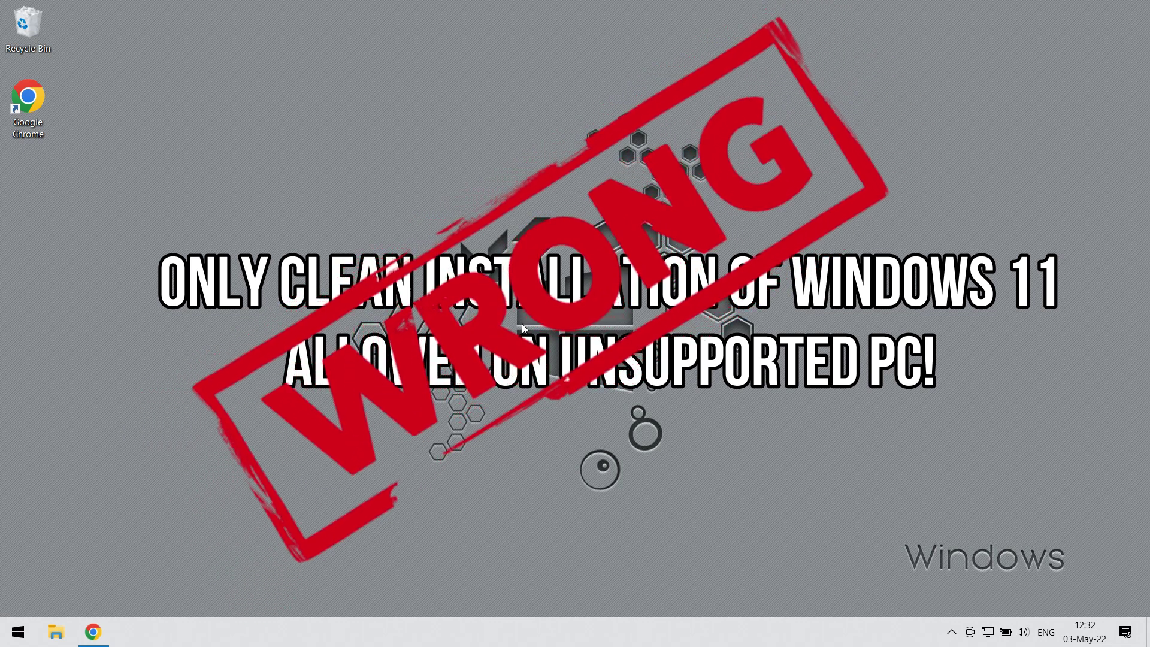
- Run tpm.msc to check for a compatible TPM, then close the console
{"action": "type", "text": "tpm.msc"}
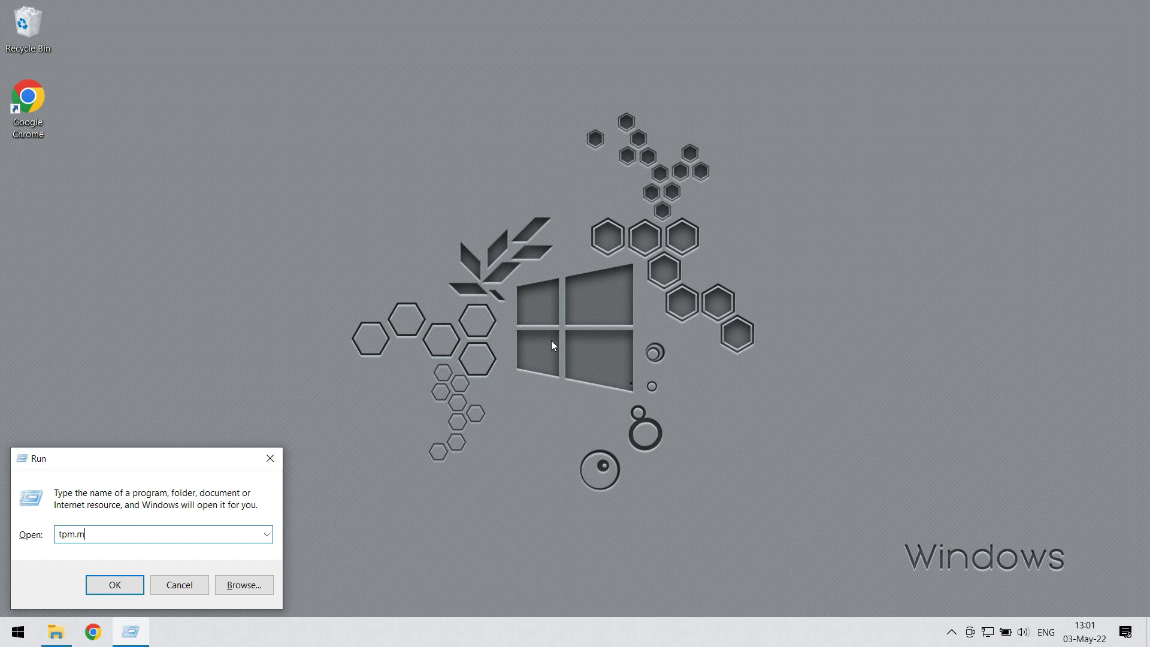
{"action": "key", "text": "Return"}
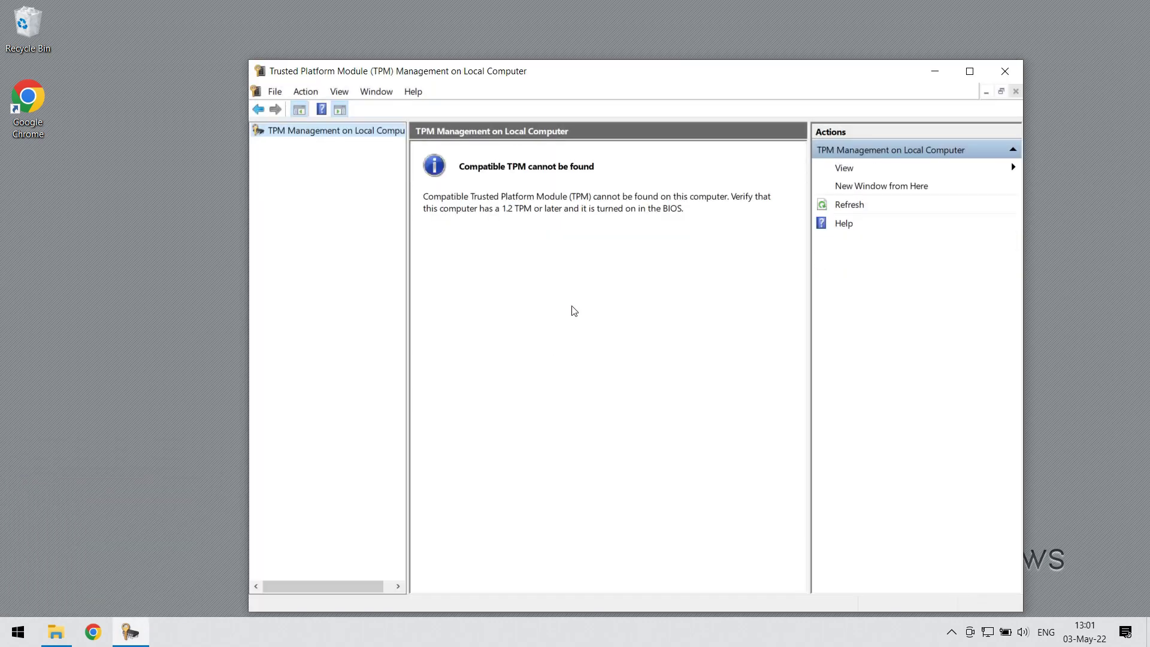
{"action": "left_click", "coordinate": [1005, 71]}
- In msinfo32, review BIOS Mode, Secure Boot State, Processor and Installed Memory, then close it
{"action": "key", "text": "super+r"}
{"action": "type", "text": "msinfo32"}
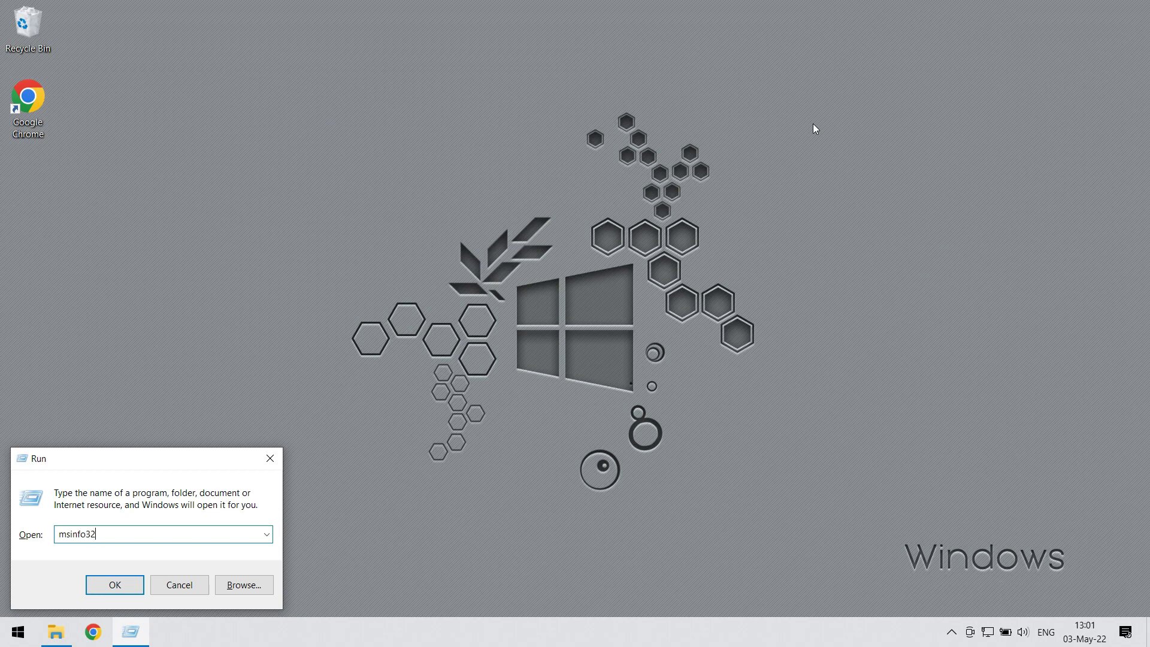
{"action": "key", "text": "Return"}
{"action": "left_click", "coordinate": [529, 307]}
{"action": "left_click", "coordinate": [529, 389]}
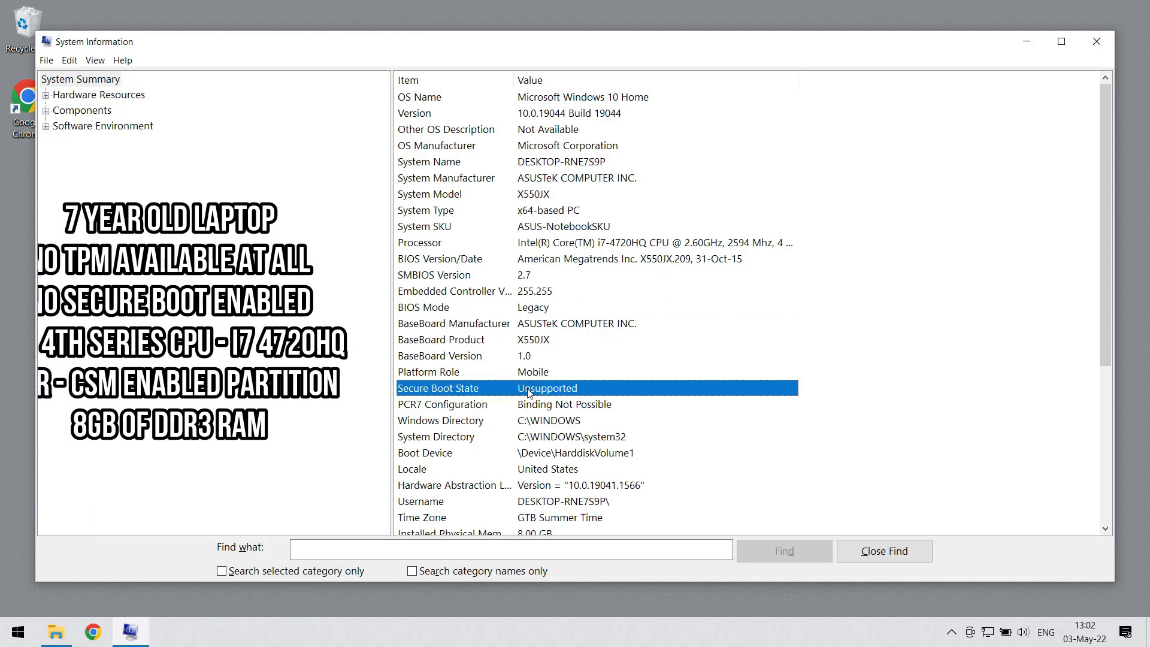
{"action": "left_click", "coordinate": [617, 243]}
{"action": "left_click", "coordinate": [537, 531]}
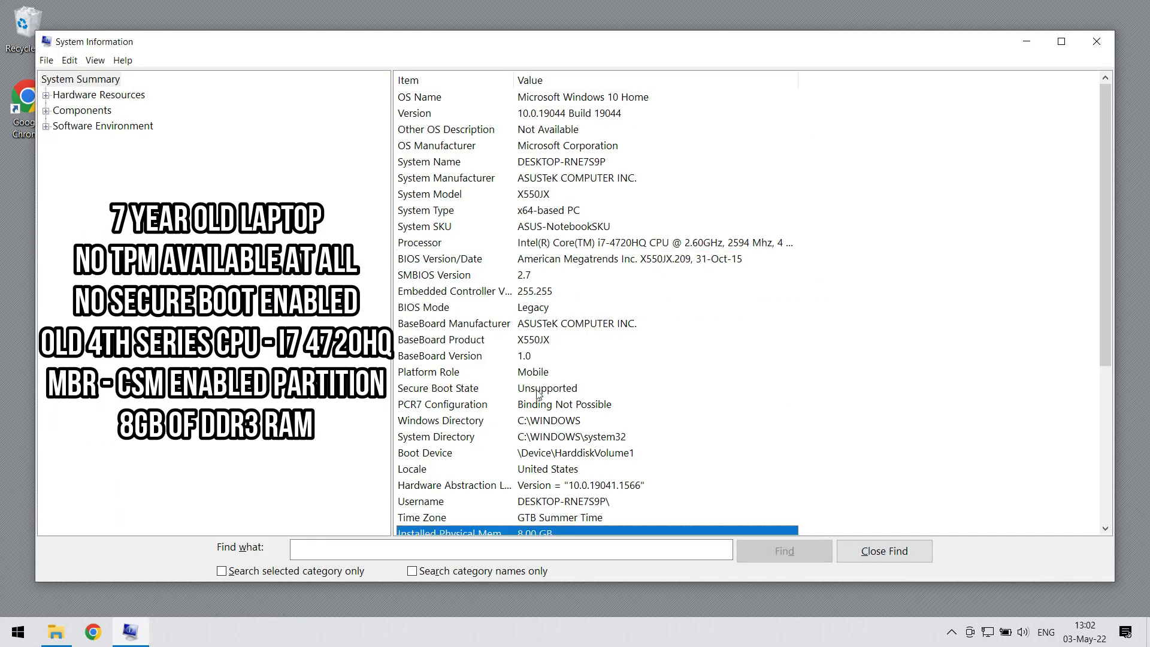
{"action": "left_click", "coordinate": [1095, 41]}
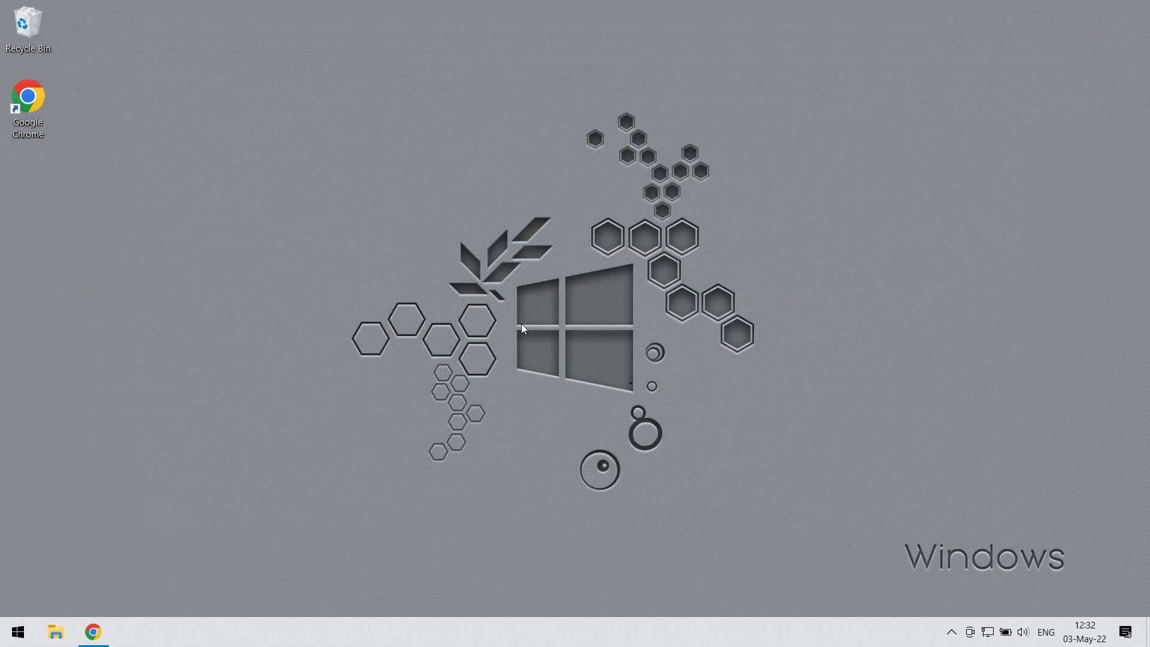
- Download rufus-3.18.exe from rufus.ie into Downloads and launch it
{"action": "left_click", "coordinate": [93, 630]}
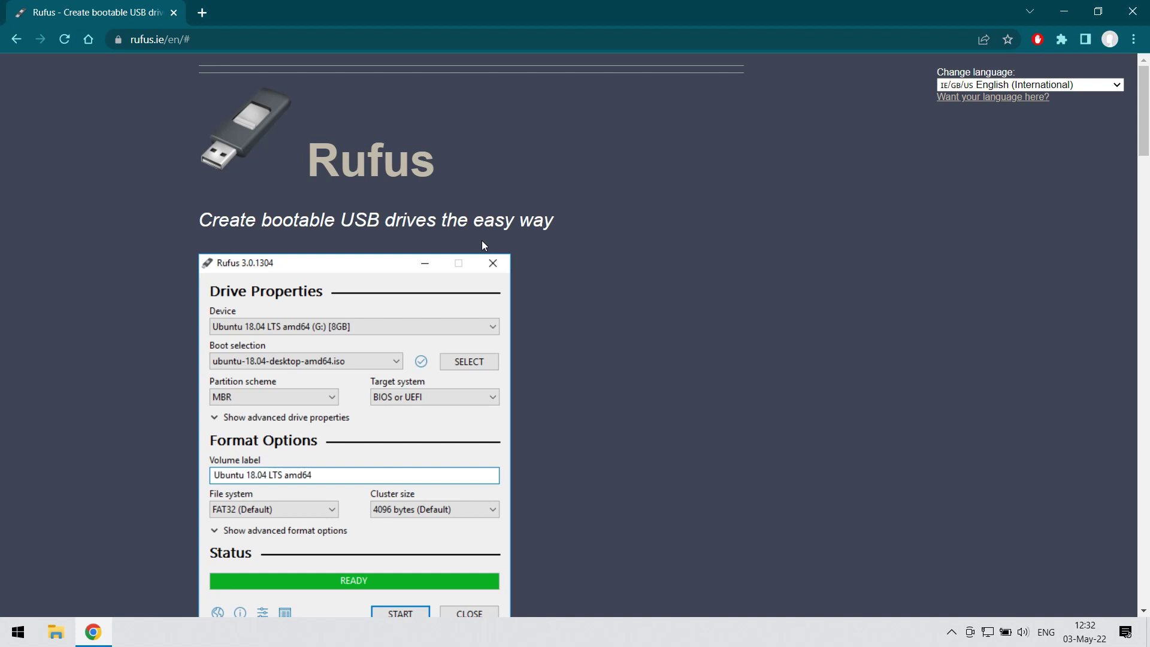
{"action": "scroll", "coordinate": [481, 239], "scroll_direction": "down", "scroll_amount": 10}
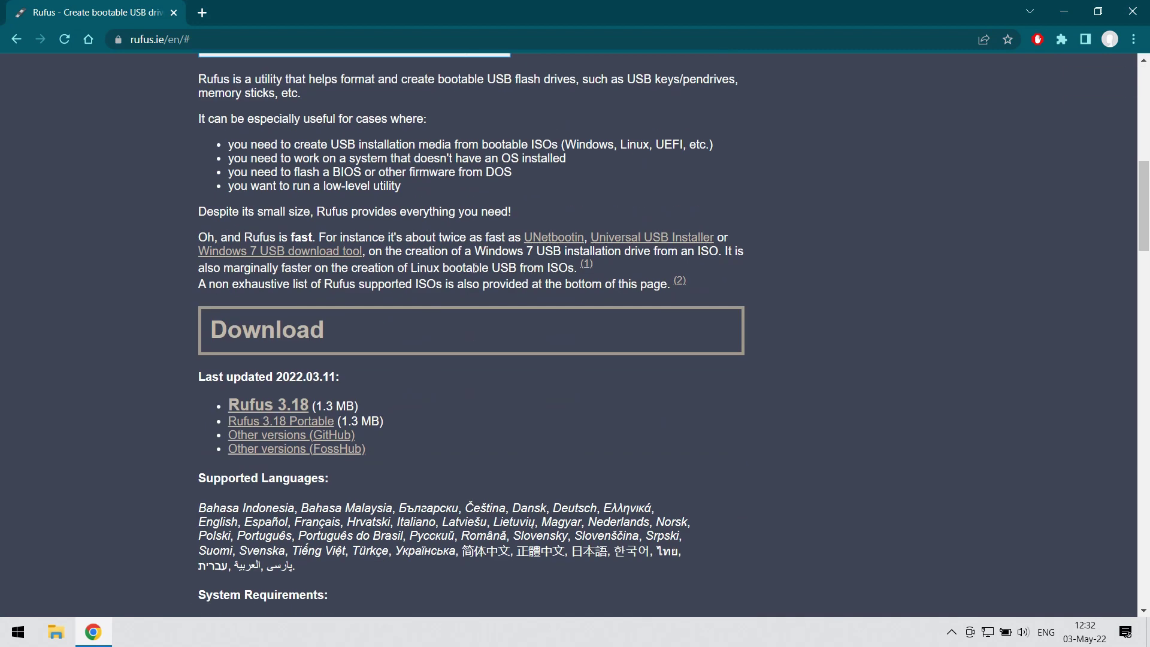
{"action": "left_click", "coordinate": [280, 411]}
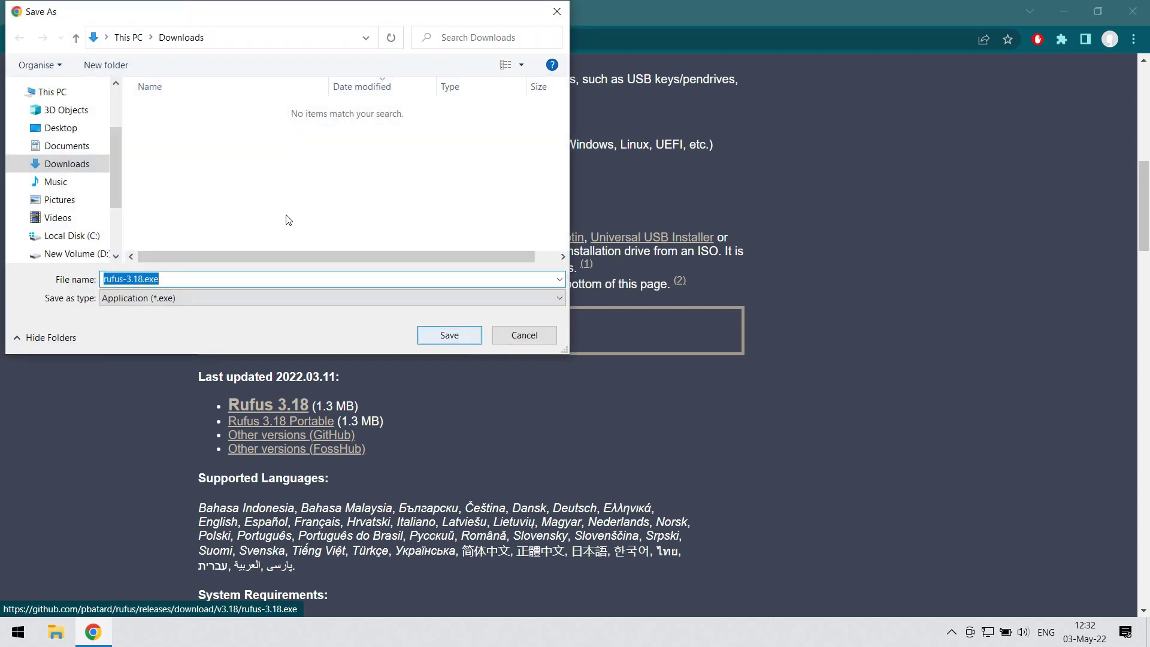
{"action": "left_click", "coordinate": [443, 334]}
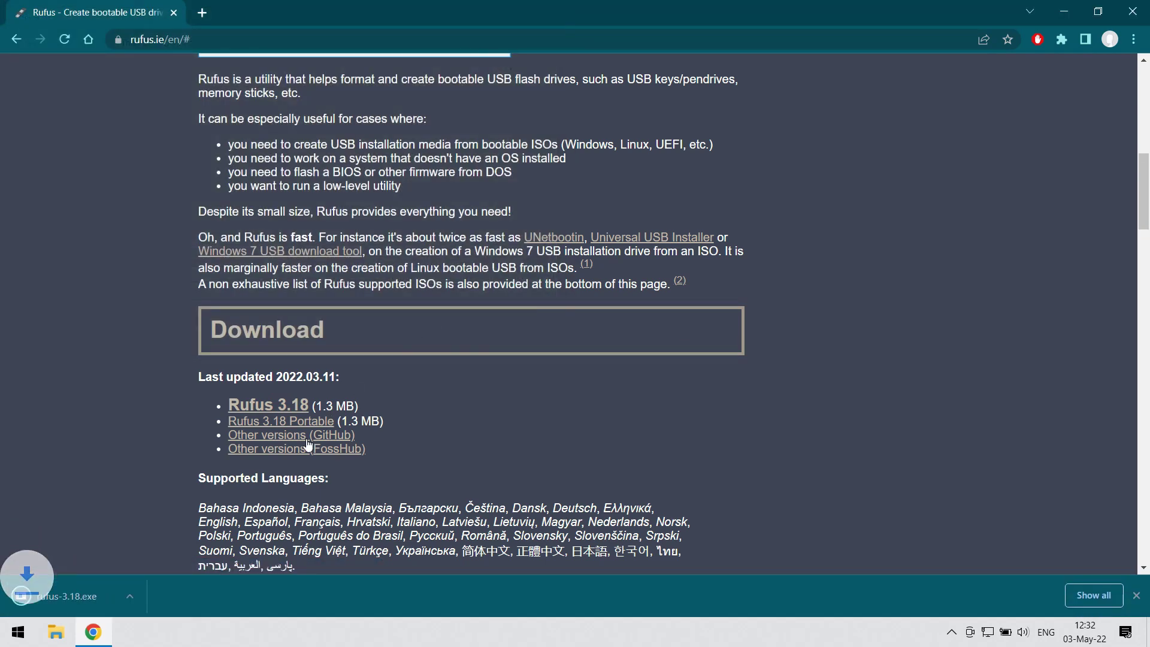
{"action": "left_click", "coordinate": [77, 596]}
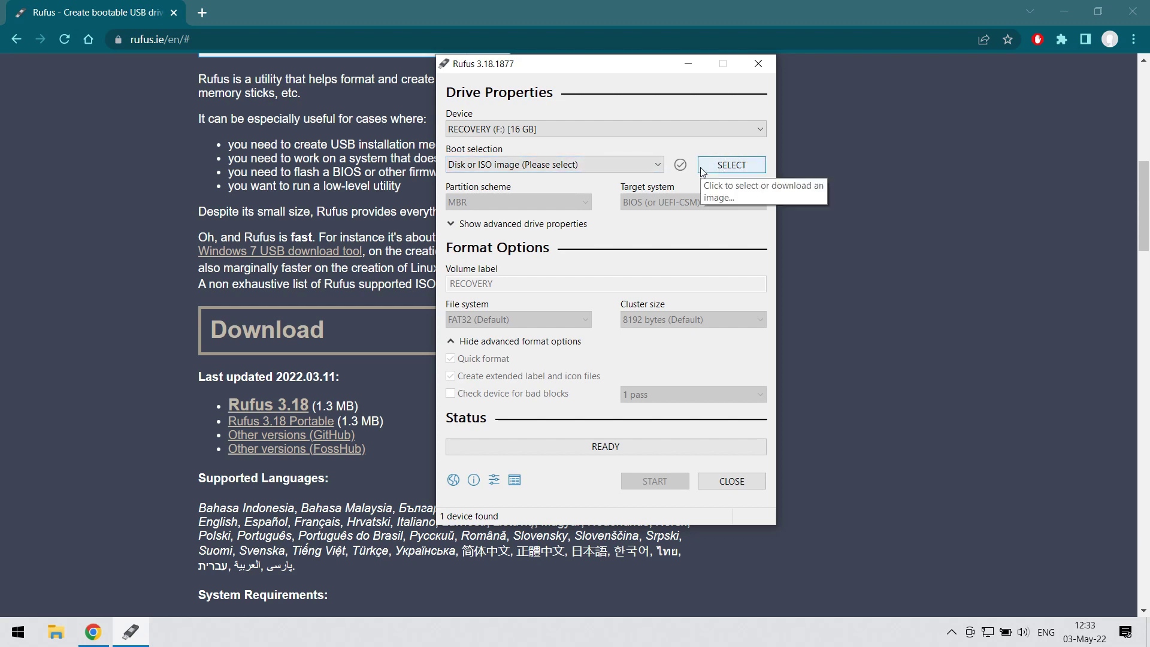
- Set Rufus's Check for updates setting to Monthly to unlock its ISO download option
{"action": "left_click", "coordinate": [493, 479]}
{"action": "left_click", "coordinate": [644, 338]}
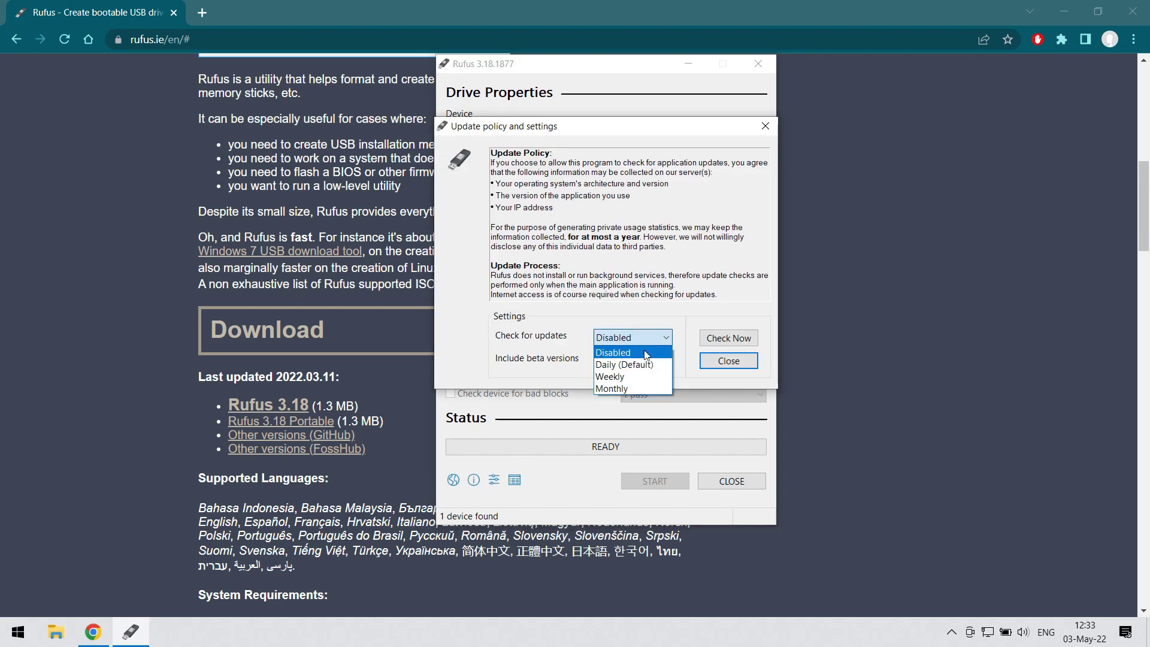
{"action": "left_click", "coordinate": [635, 386]}
{"action": "left_click", "coordinate": [725, 367]}
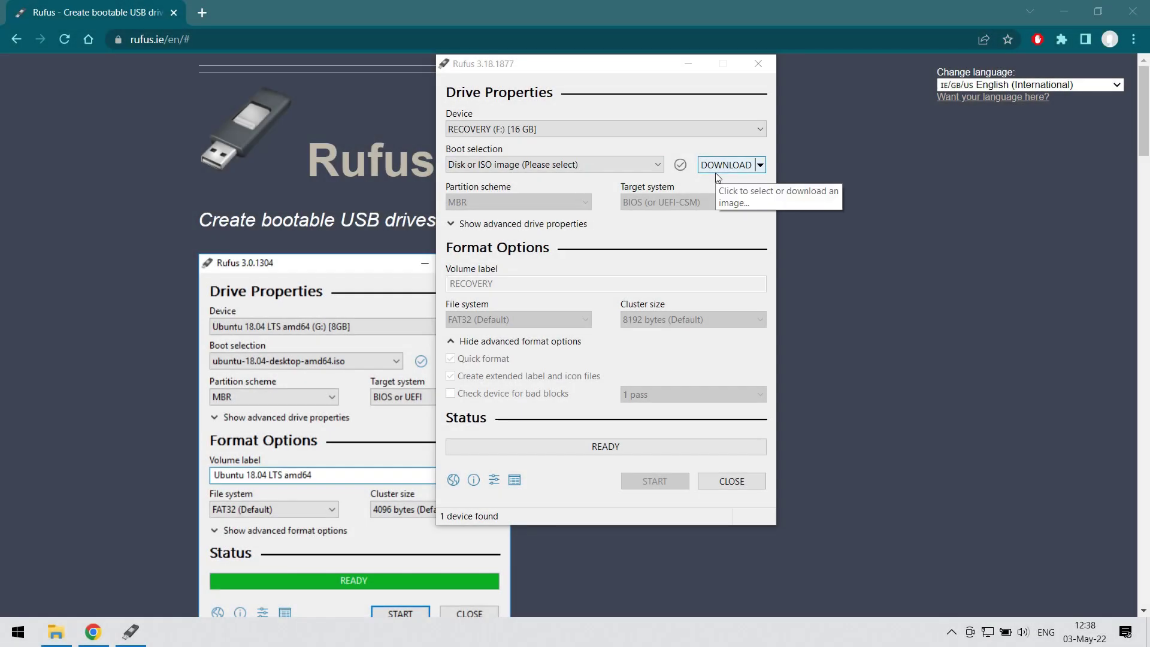
{"action": "left_click", "coordinate": [717, 173]}
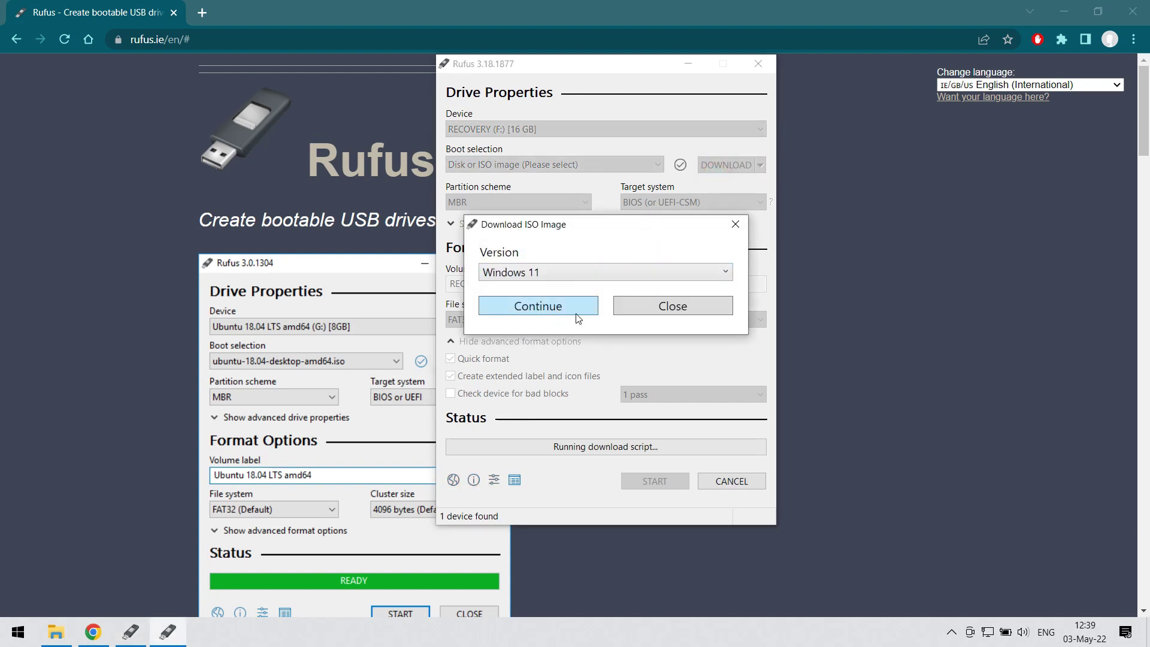
- Download the Windows 11 21H2 v1 Home/Pro/Edu English International x64 ISO into Downloads
{"action": "left_click", "coordinate": [551, 310]}
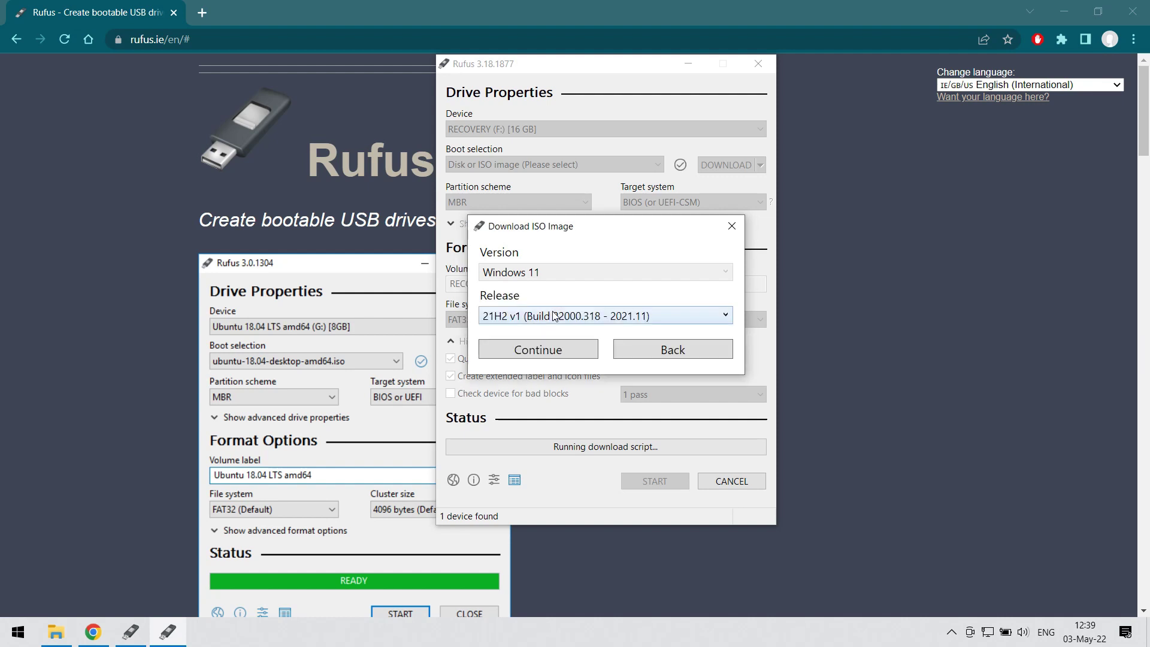
{"action": "left_click", "coordinate": [563, 315]}
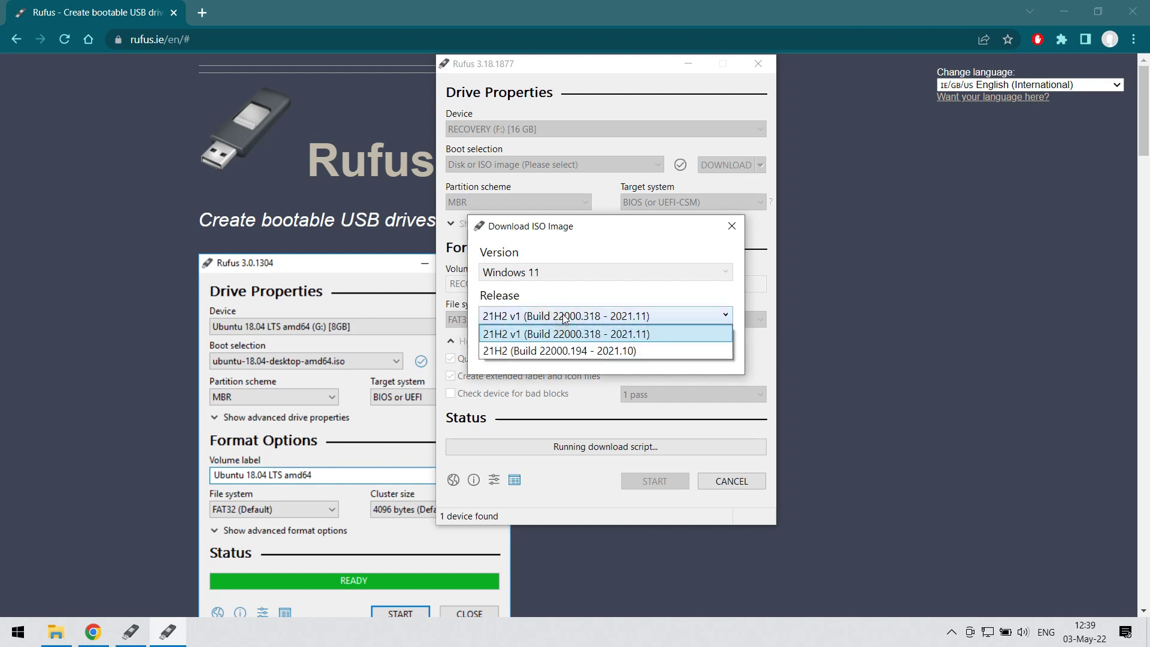
{"action": "left_click", "coordinate": [563, 313]}
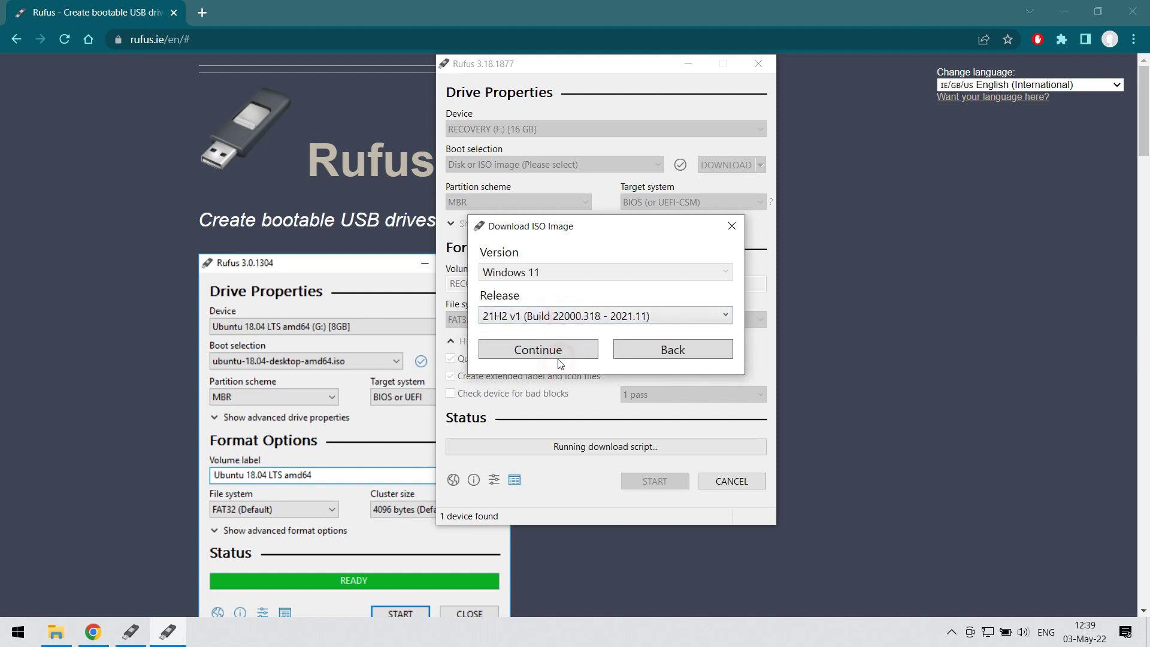
{"action": "left_click", "coordinate": [558, 356]}
{"action": "left_click", "coordinate": [542, 397]}
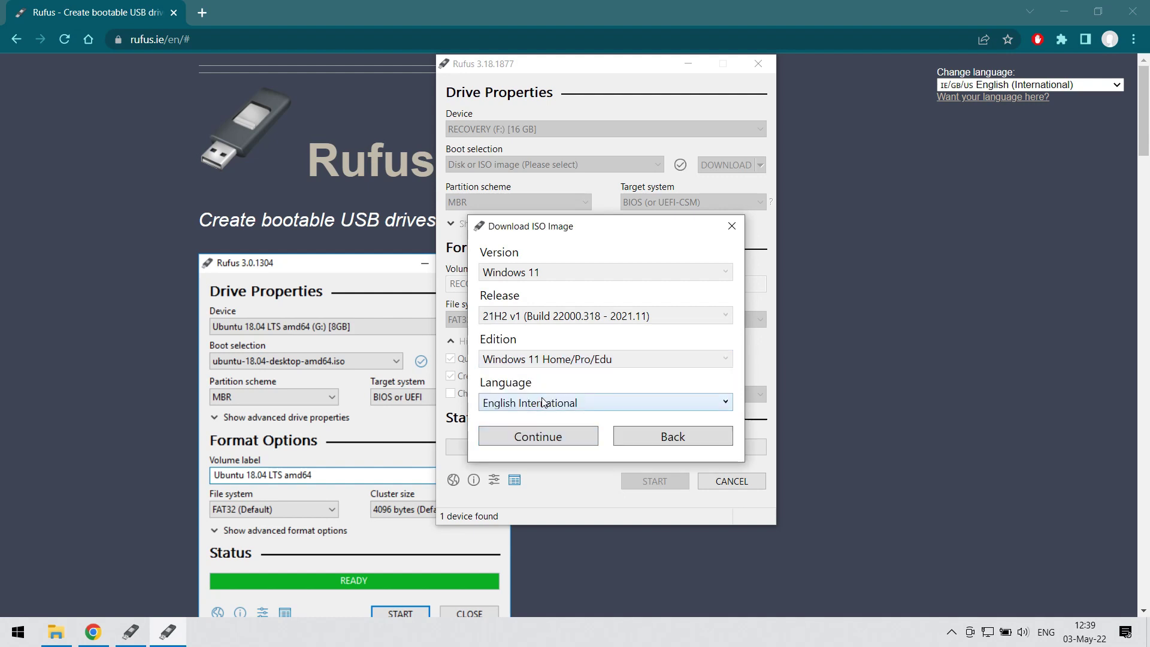
{"action": "left_click", "coordinate": [542, 438]}
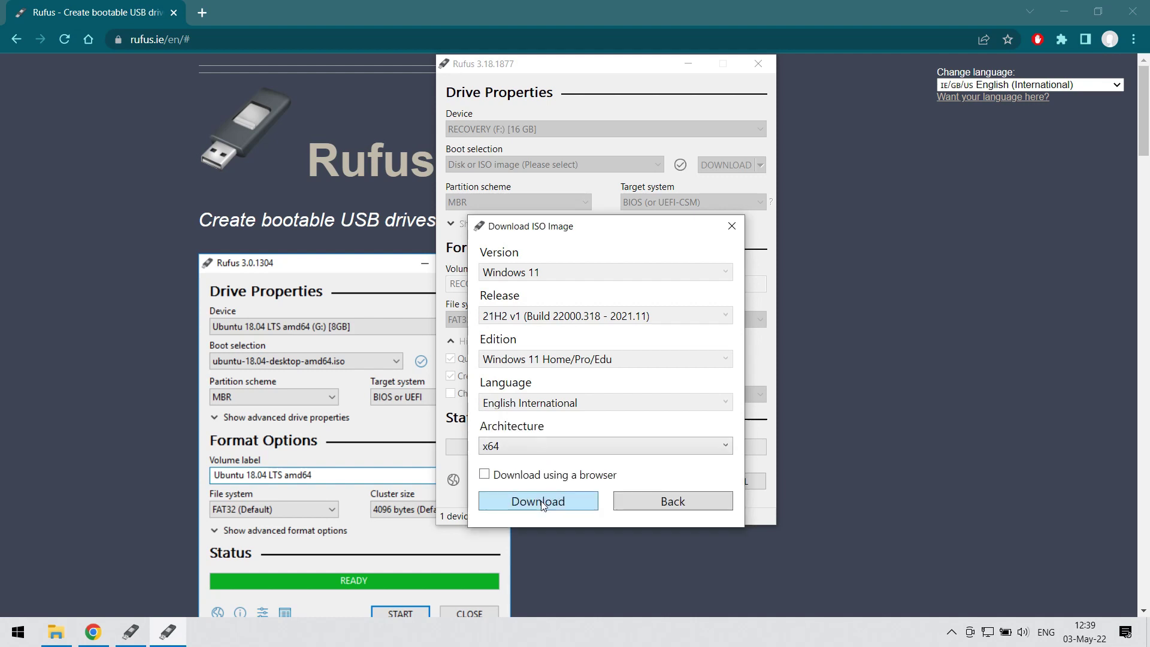
{"action": "left_click", "coordinate": [542, 503]}
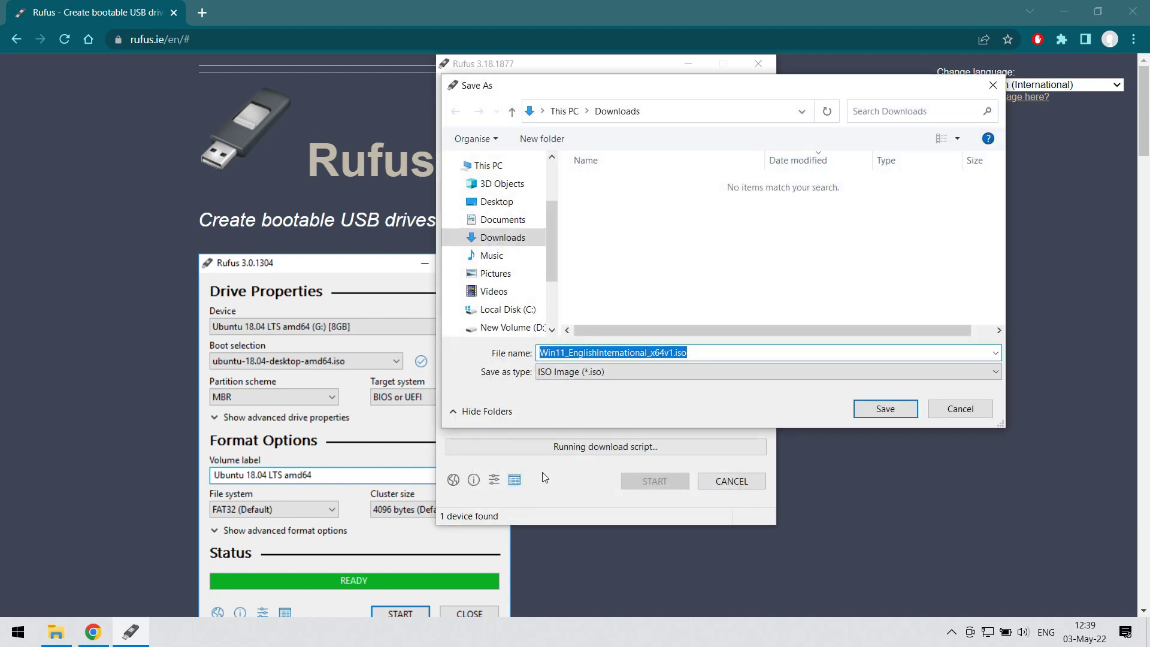
{"action": "left_click", "coordinate": [886, 408]}
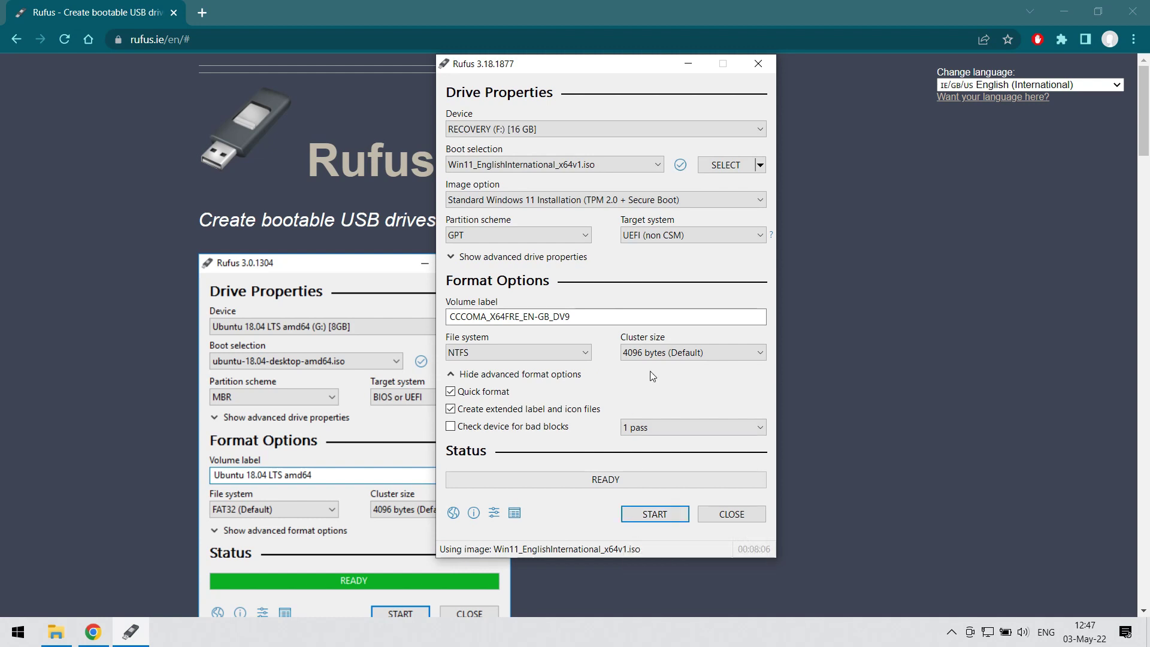
- Write Windows 11 to the RECOVERY USB with the no TPM/Secure Boot option and GPT
{"action": "left_click", "coordinate": [644, 205]}
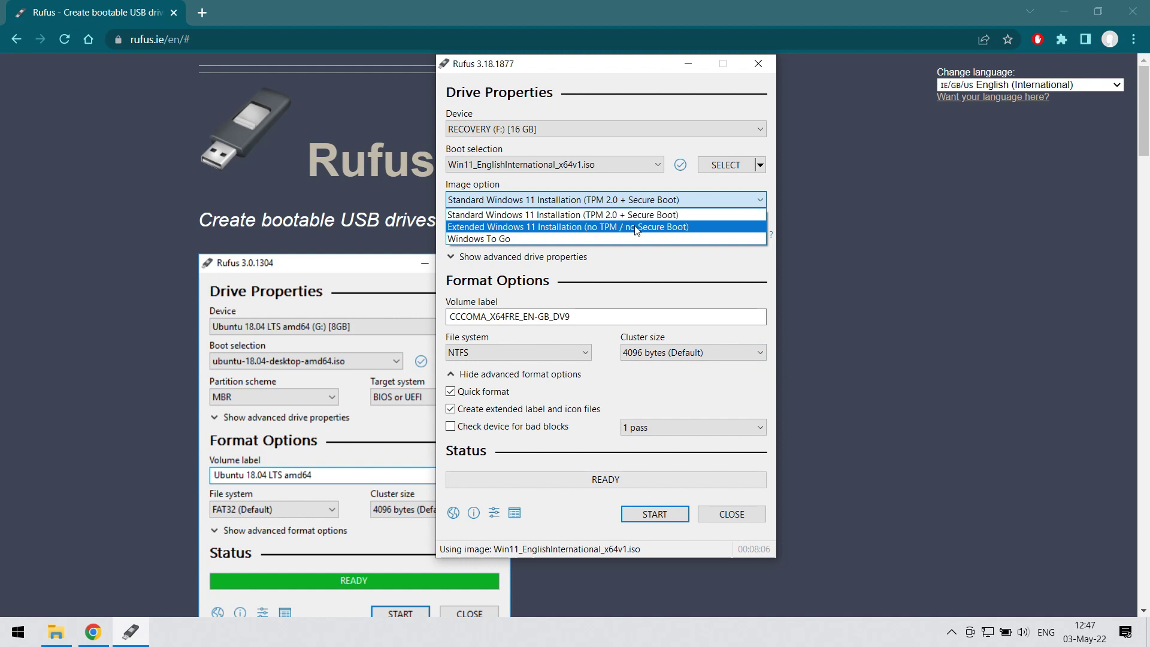
{"action": "left_click", "coordinate": [635, 227]}
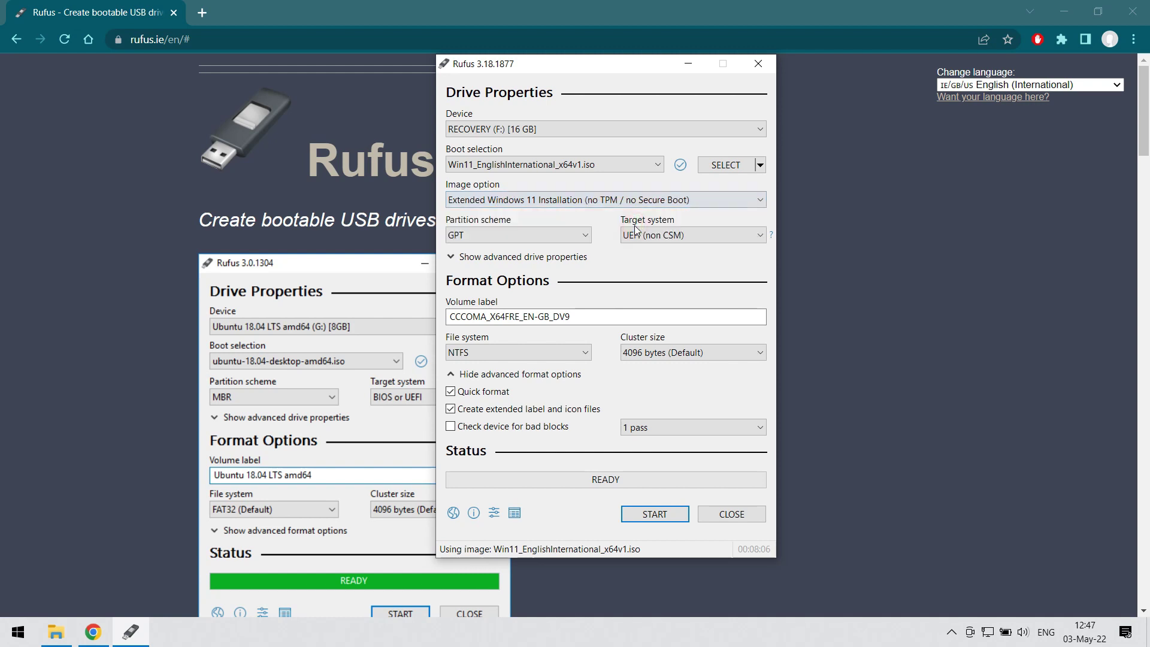
{"action": "left_click", "coordinate": [520, 240]}
{"action": "left_click", "coordinate": [584, 235]}
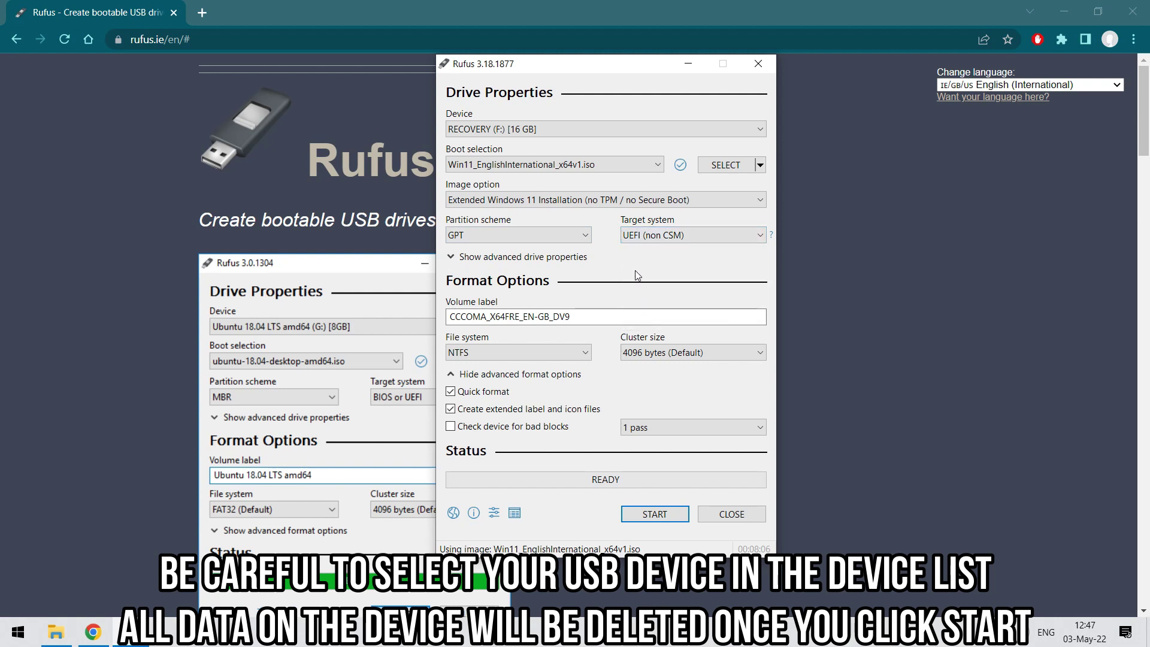
{"action": "left_click", "coordinate": [657, 513]}
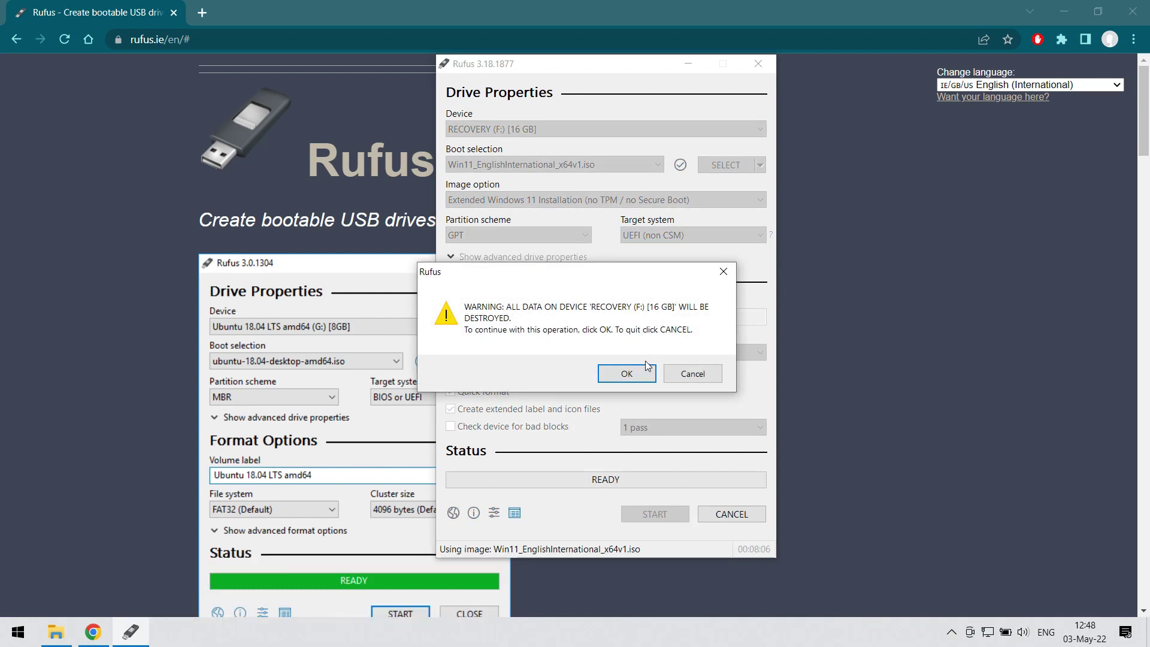
{"action": "left_click", "coordinate": [627, 374]}
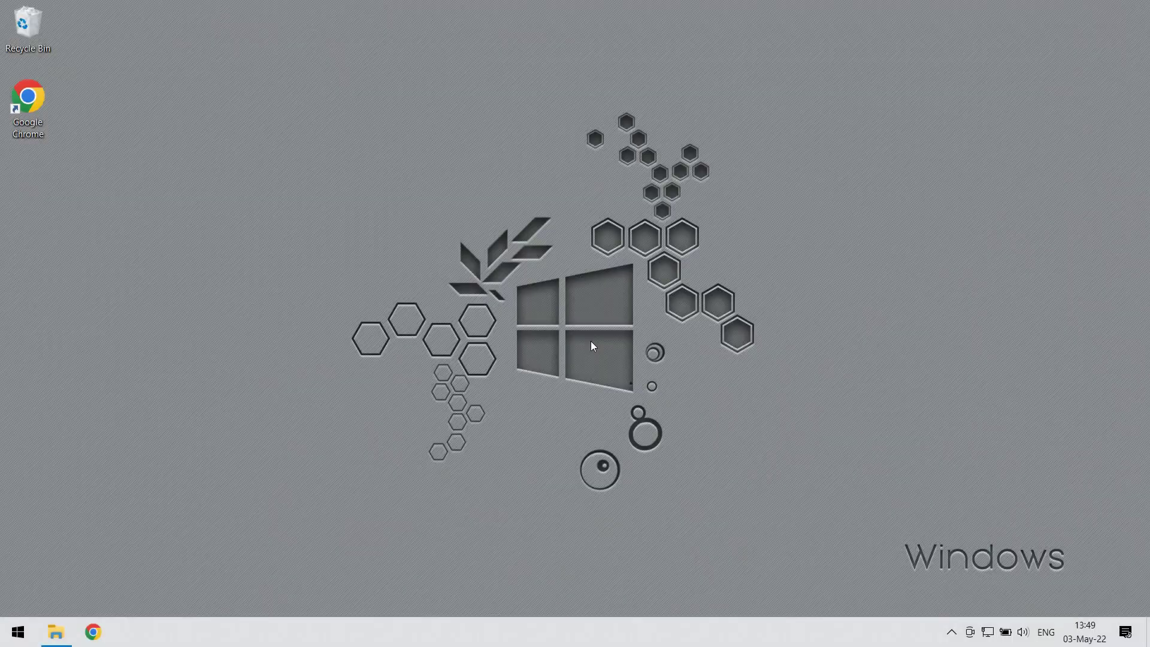
{"action": "key", "text": "super+r"}
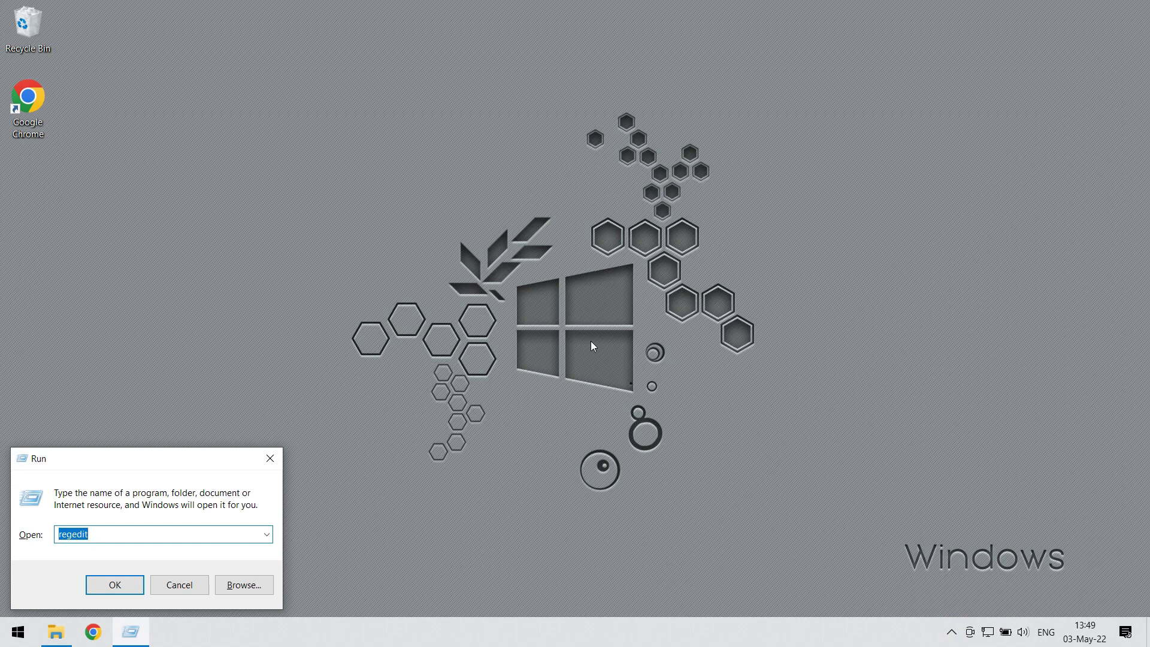
- Launch regedit and navigate to HKEY_LOCAL_MACHINE\SYSTEM\Setup\LabConfig
{"action": "type", "text": "regedit"}
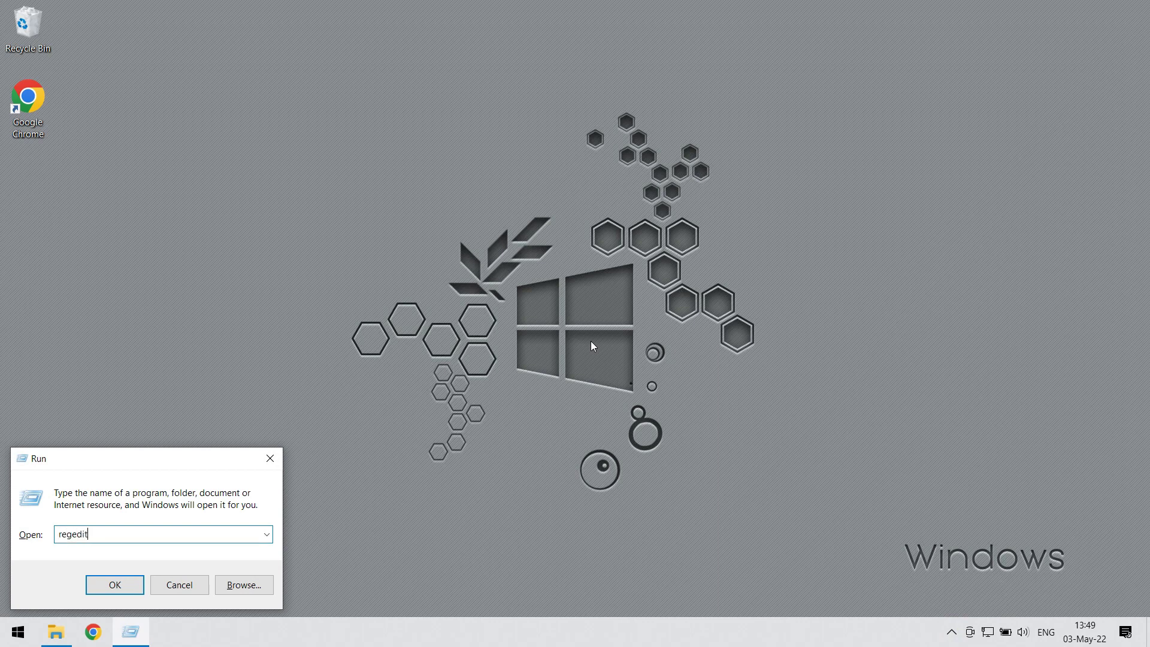
{"action": "key", "text": "Return"}
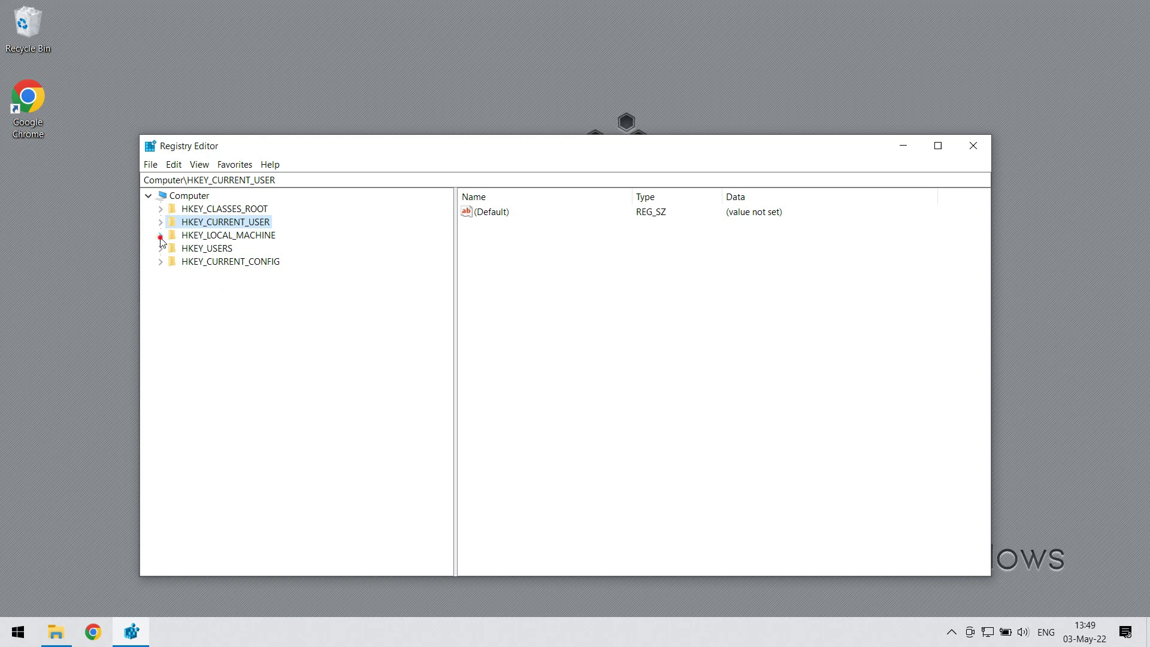
{"action": "left_click", "coordinate": [160, 236]}
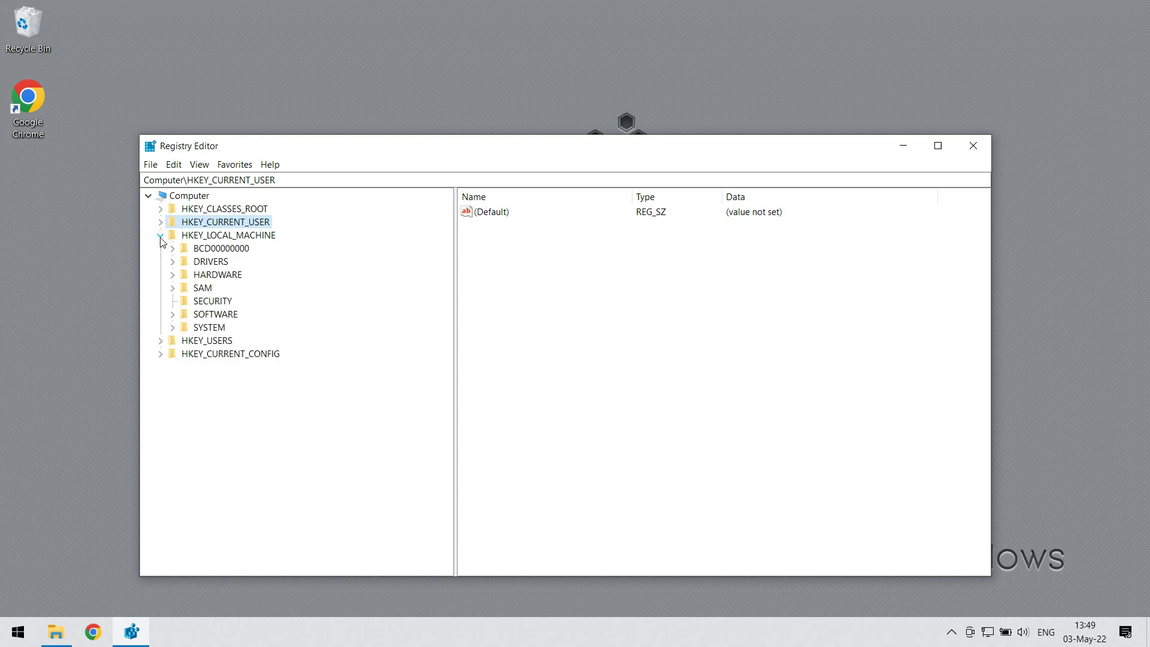
{"action": "left_click", "coordinate": [172, 328]}
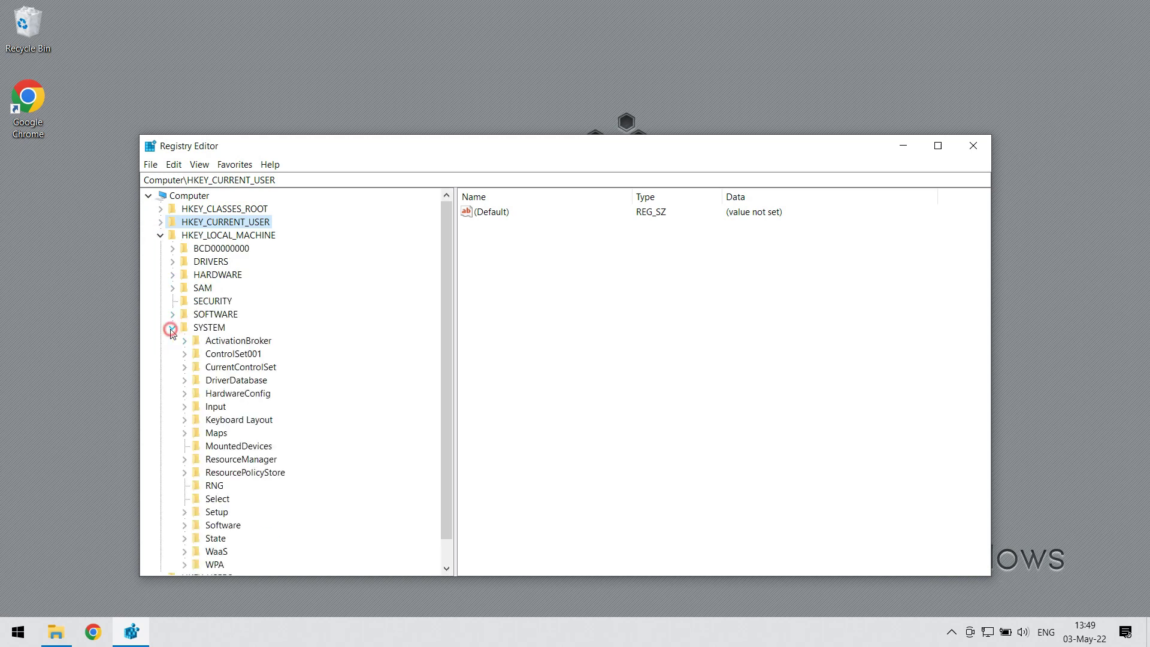
{"action": "left_click", "coordinate": [185, 512]}
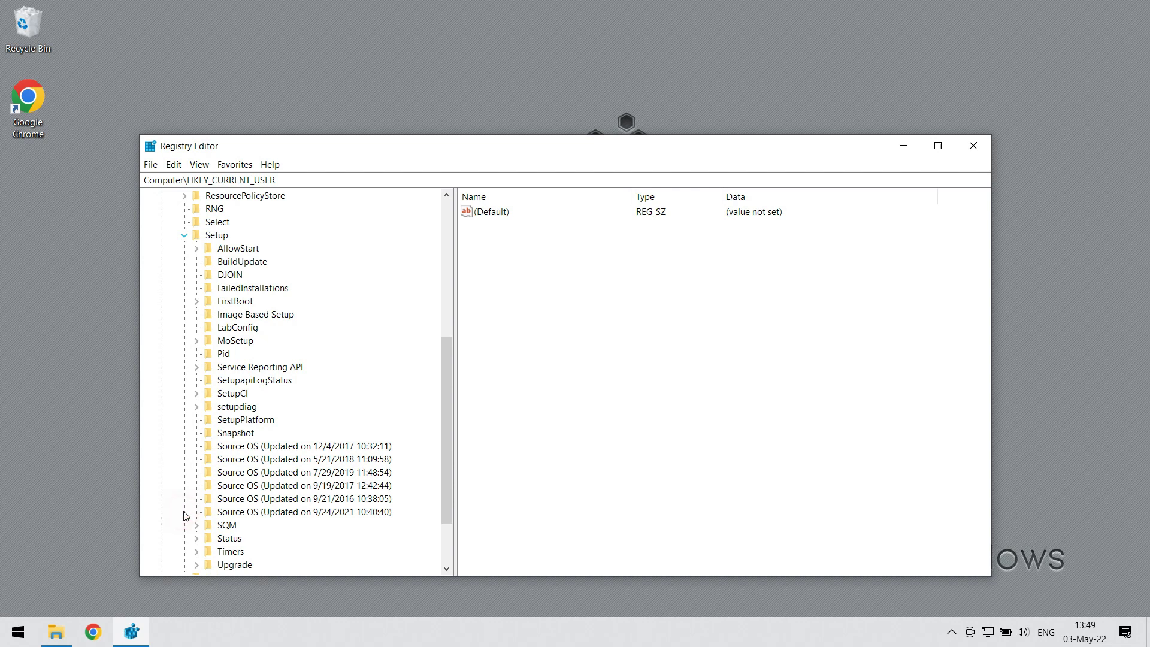
{"action": "left_click", "coordinate": [243, 332]}
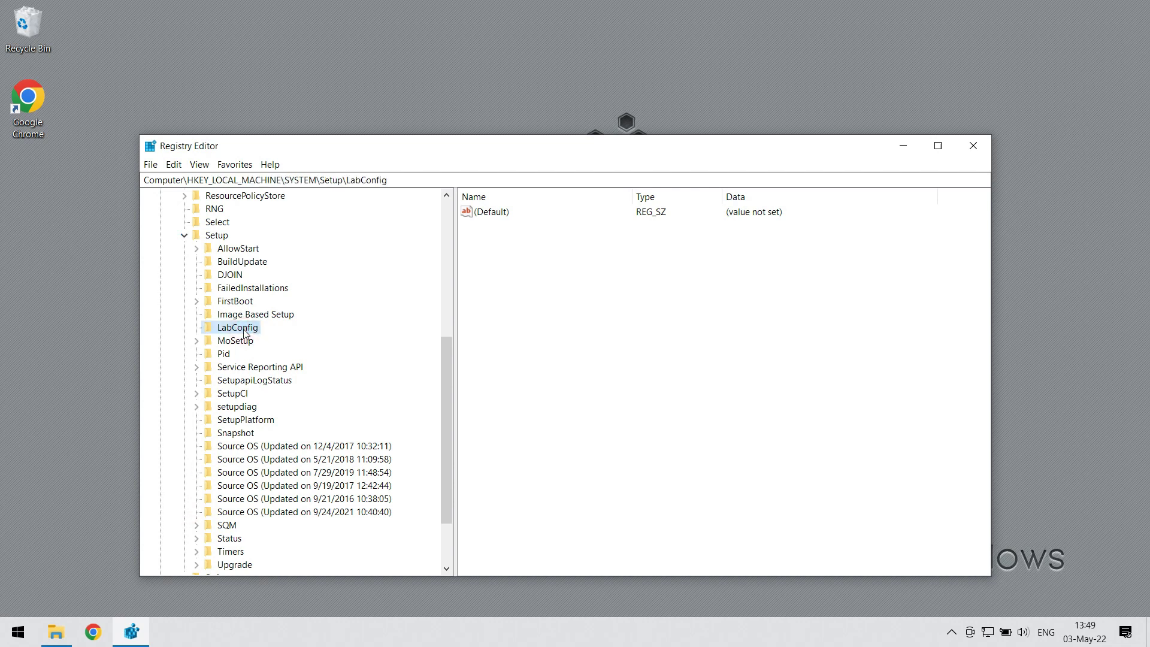
- Add a DWORD (32-bit) value ByPassTPMCheck to LabConfig with data 1
{"action": "right_click", "coordinate": [584, 303]}
{"action": "mouse_move", "coordinate": [610, 312]}
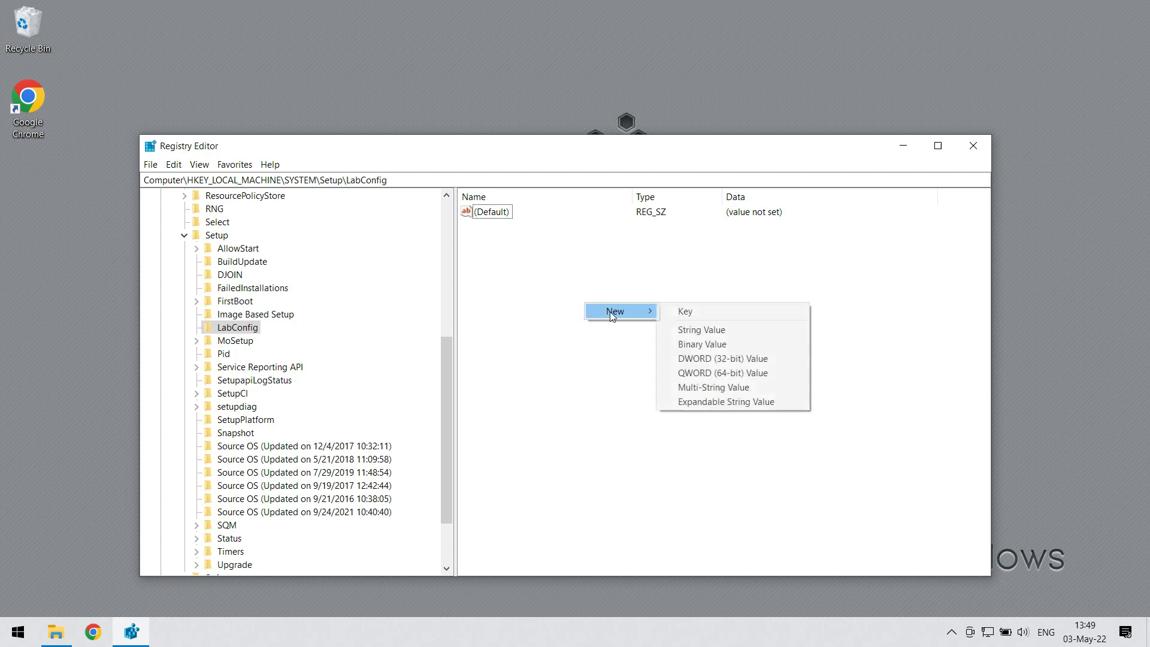
{"action": "left_click", "coordinate": [745, 359]}
{"action": "type", "text": "By"}
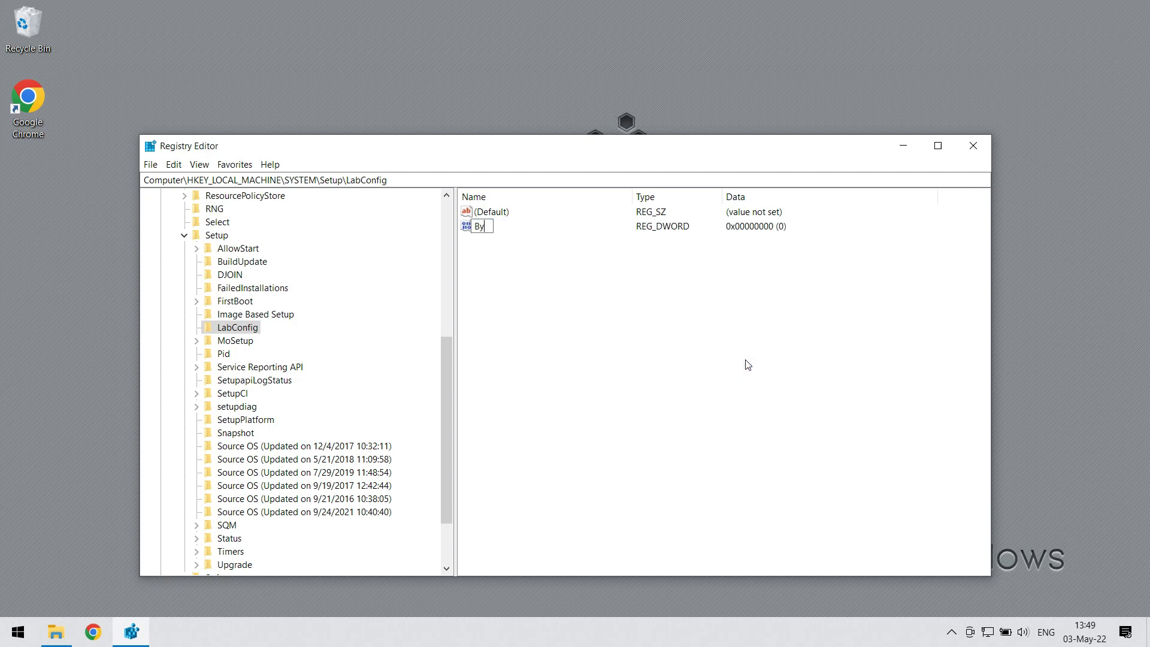
{"action": "type", "text": "PassTPMCheck"}
{"action": "key", "text": "Return"}
{"action": "double_click", "coordinate": [519, 229]}
{"action": "type", "text": "1"}
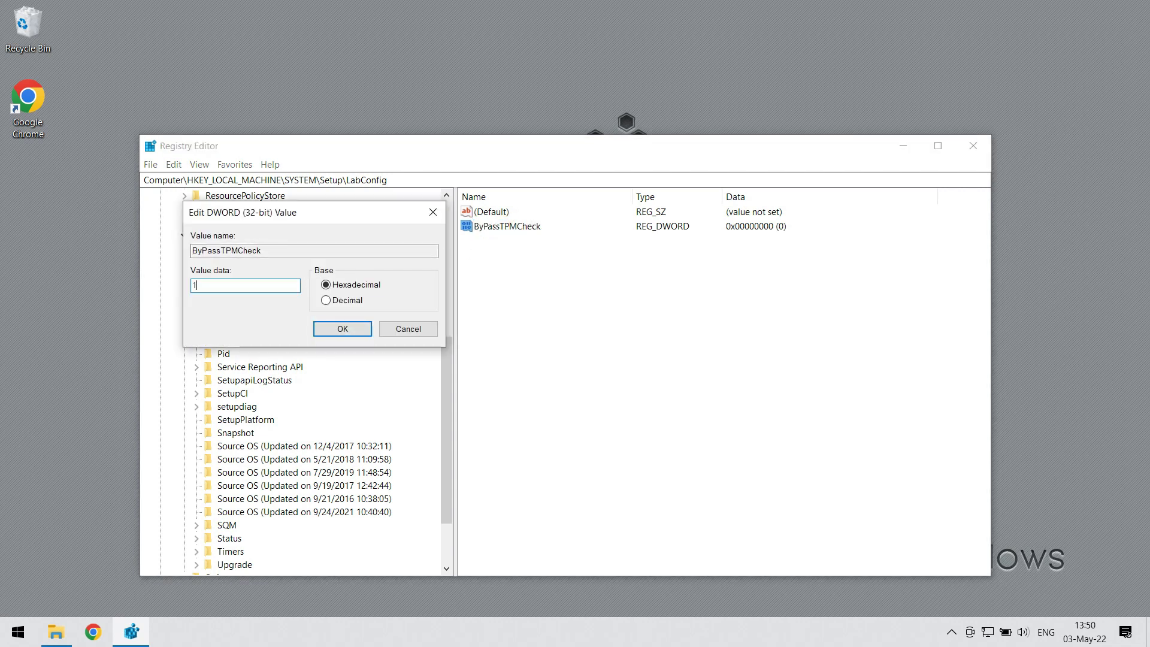
{"action": "left_click", "coordinate": [332, 330]}
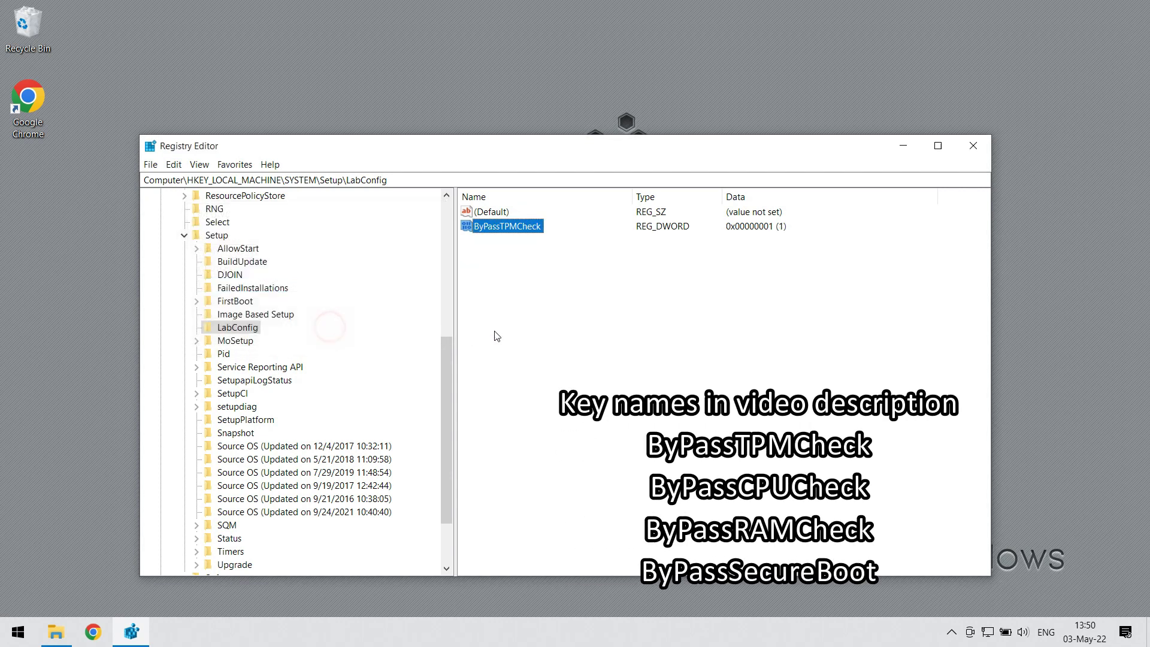
- Add a DWORD (32-bit) value ByPassCPUCheck with data 1
{"action": "right_click", "coordinate": [523, 282]}
{"action": "mouse_move", "coordinate": [547, 293]}
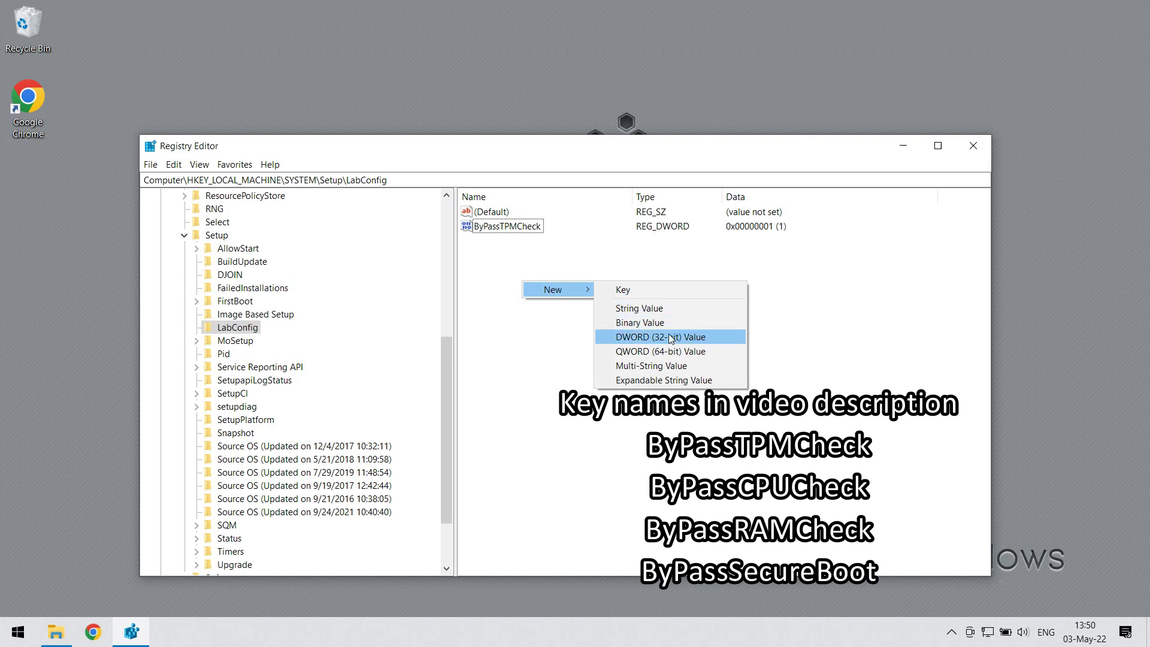
{"action": "left_click", "coordinate": [671, 337]}
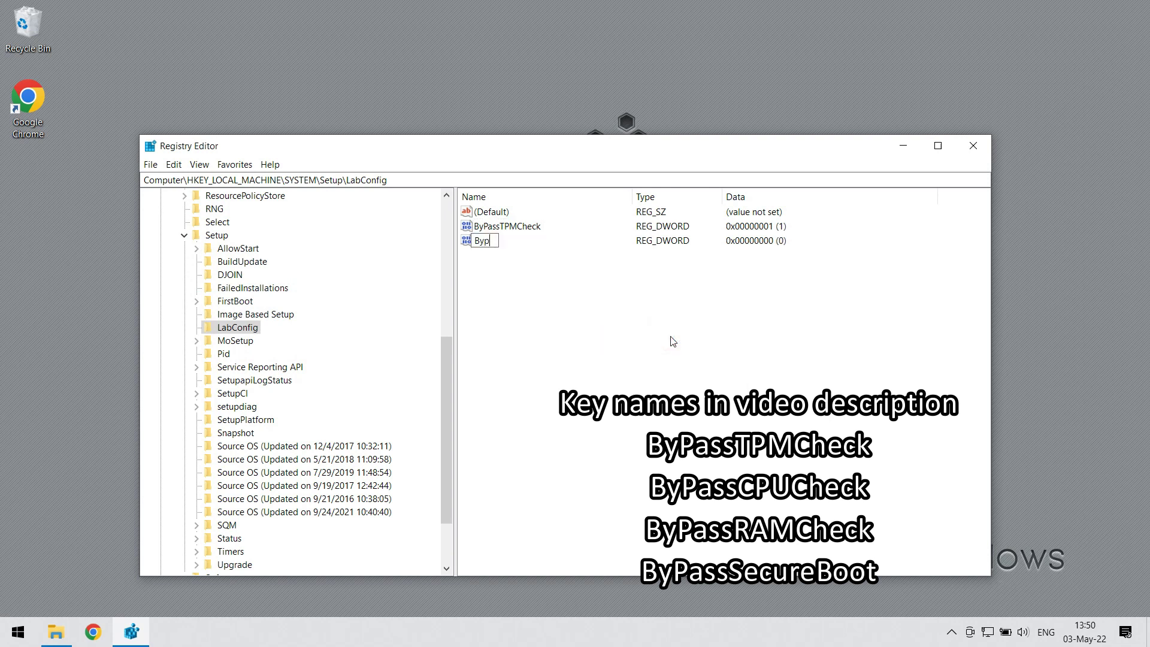
{"action": "type", "text": "assCPUCheck"}
{"action": "key", "text": "Return"}
{"action": "double_click", "coordinate": [524, 240]}
{"action": "type", "text": "1"}
{"action": "left_click", "coordinate": [341, 328]}
- Add a DWORD (32-bit) value ByPassRAMCheck, leaving its data at 0
{"action": "right_click", "coordinate": [501, 277]}
{"action": "mouse_move", "coordinate": [540, 287]}
{"action": "left_click", "coordinate": [655, 340]}
{"action": "type", "text": "ByP"}
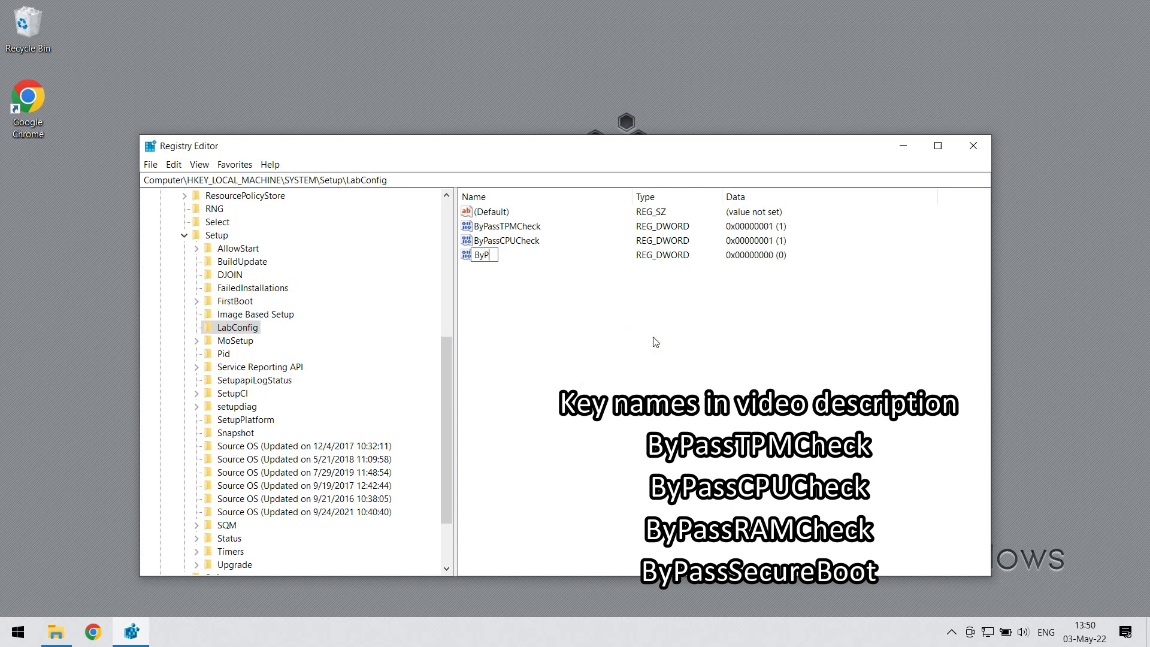
{"action": "type", "text": "assRAMCheck"}
{"action": "key", "text": "Return"}
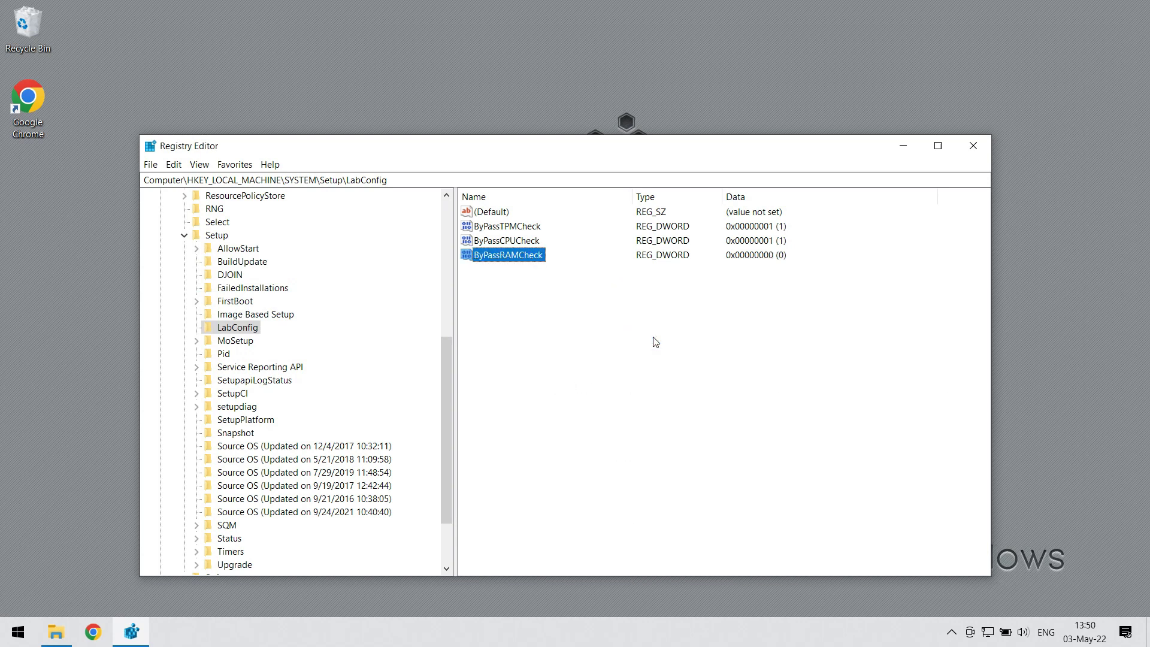
- Add a DWORD ByPassSecureBootCheck with data 1, then close Registry Editor
{"action": "right_click", "coordinate": [656, 342]}
{"action": "mouse_move", "coordinate": [717, 351]}
{"action": "left_click", "coordinate": [752, 393]}
{"action": "type", "text": "ByPass"}
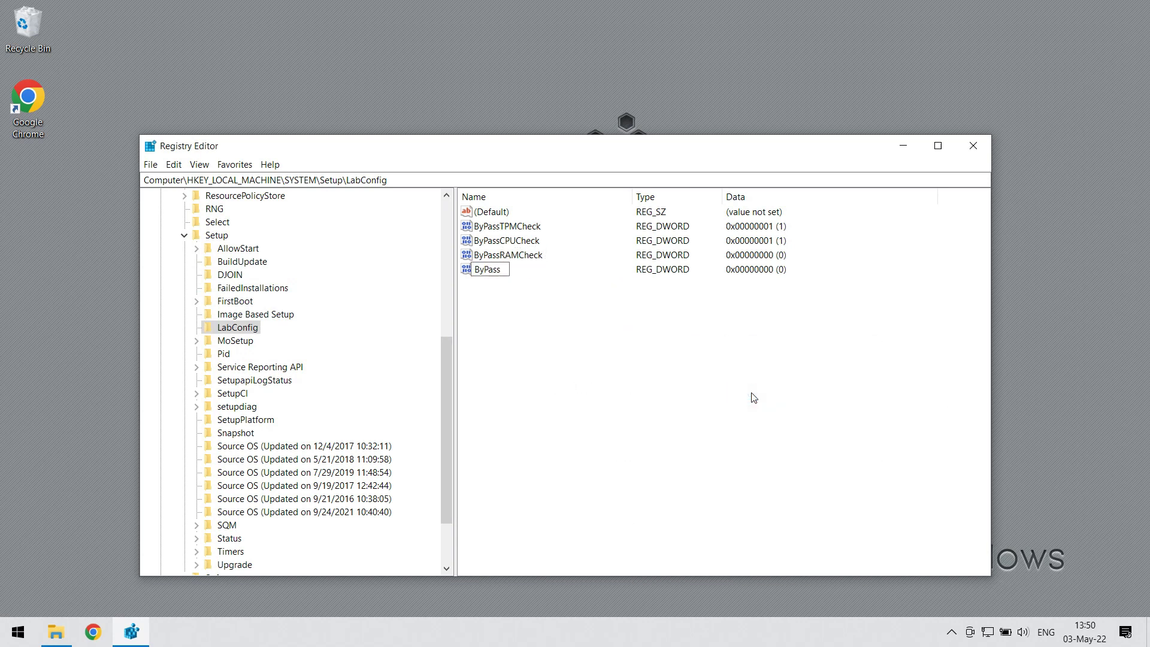
{"action": "type", "text": "SecureBootCheck"}
{"action": "key", "text": "Return"}
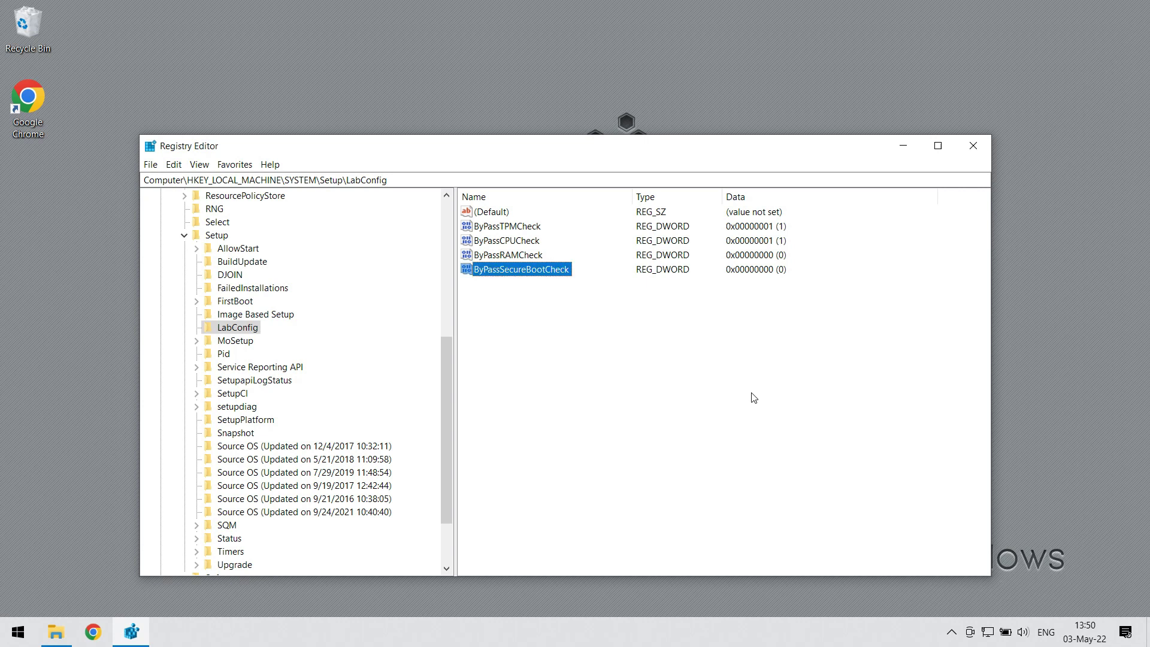
{"action": "double_click", "coordinate": [516, 270]}
{"action": "type", "text": "1"}
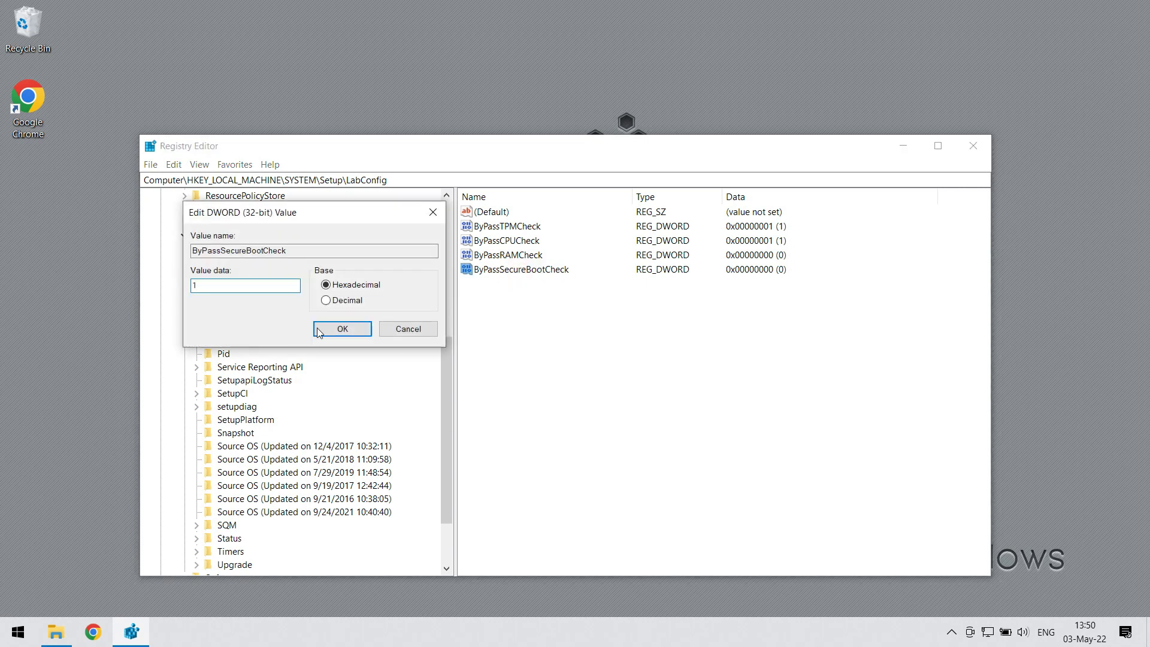
{"action": "left_click", "coordinate": [318, 329]}
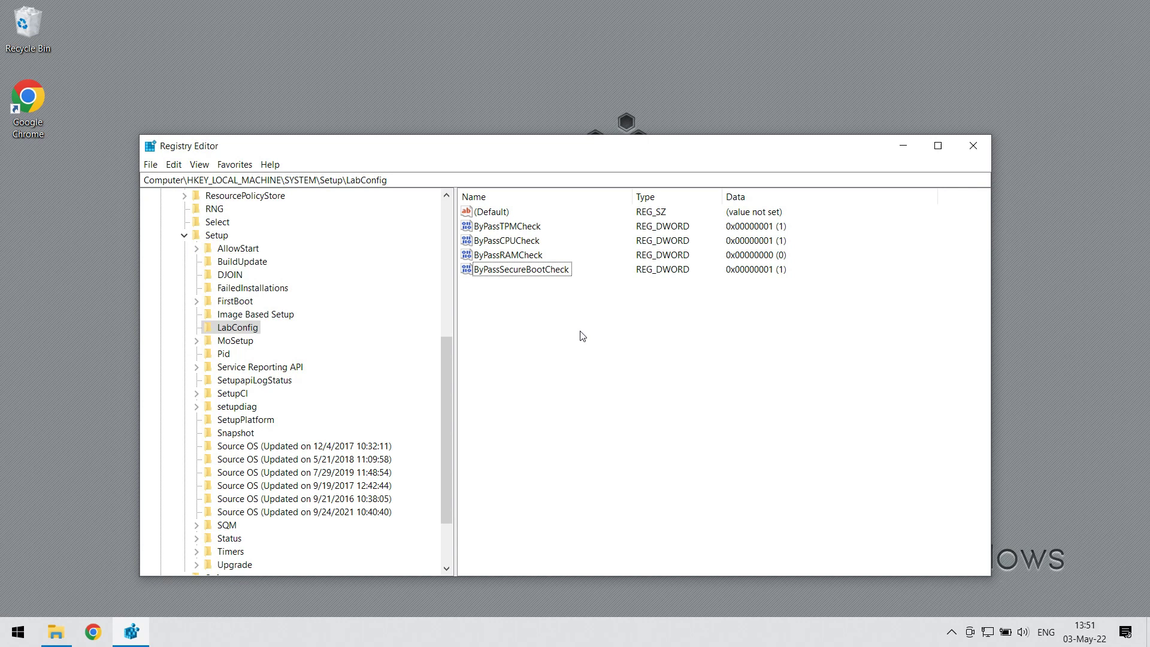
{"action": "key", "text": "alt+F4"}
{"action": "left_click", "coordinate": [18, 632]}
- Restart the PC, then run setup.exe from the CCCOMA_X64FRE_EN-GB_DV9 (F:) USB drive
{"action": "left_click", "coordinate": [19, 599]}
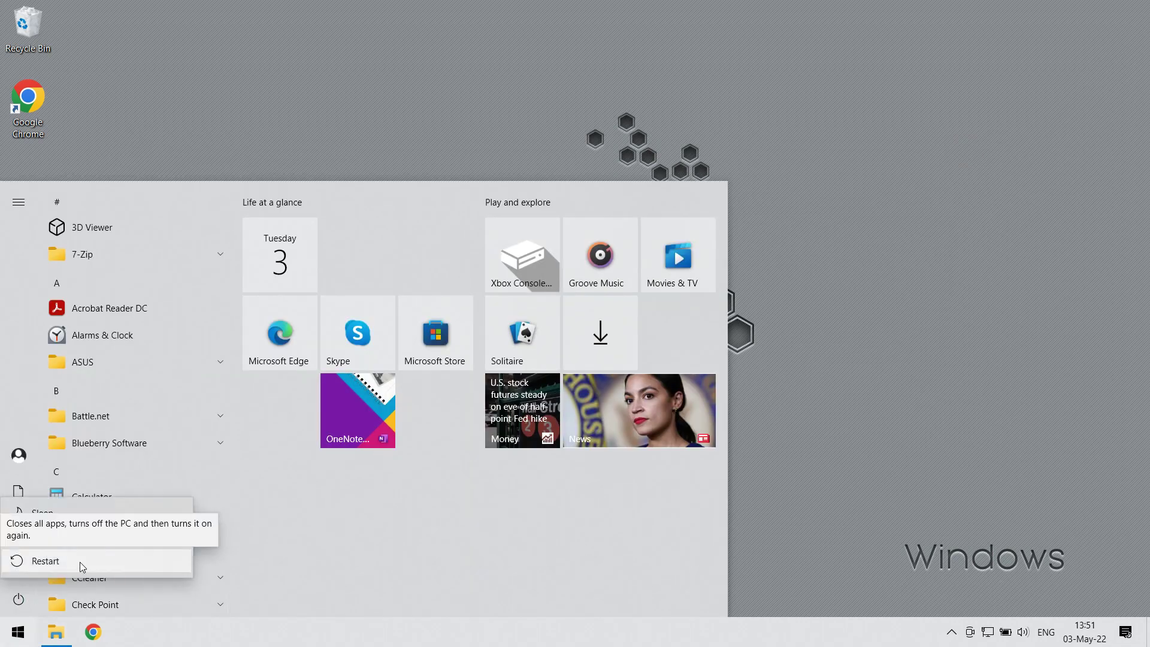
{"action": "left_click", "coordinate": [18, 632]}
{"action": "left_click", "coordinate": [18, 632]}
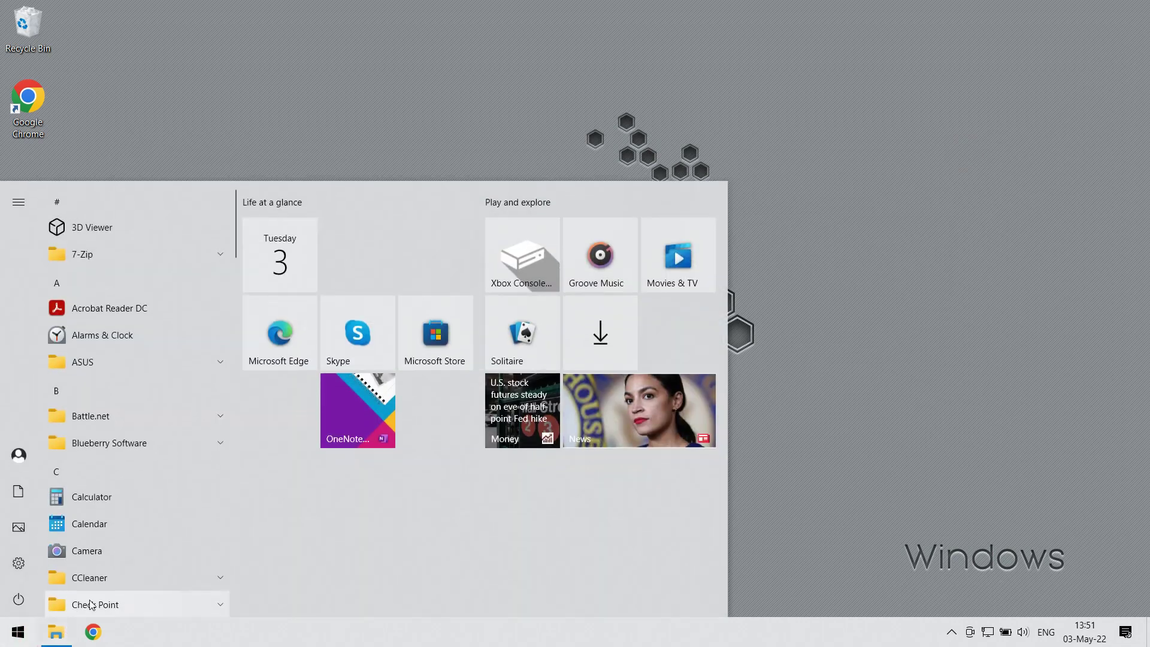
{"action": "left_click", "coordinate": [32, 602]}
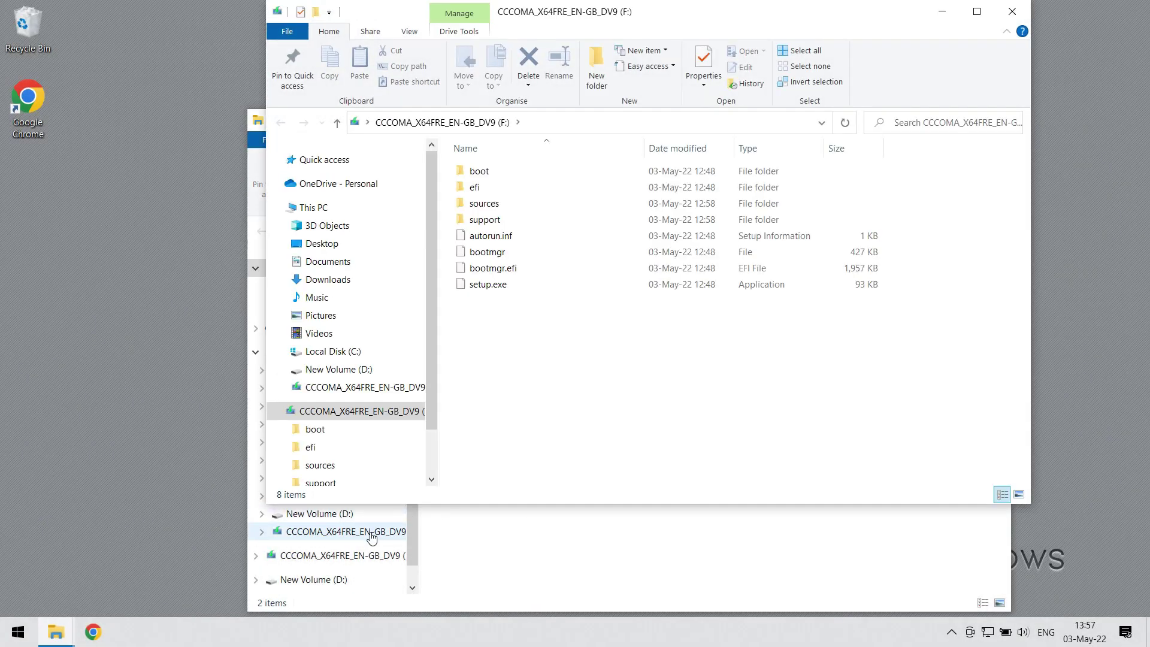
{"action": "double_click", "coordinate": [497, 288]}
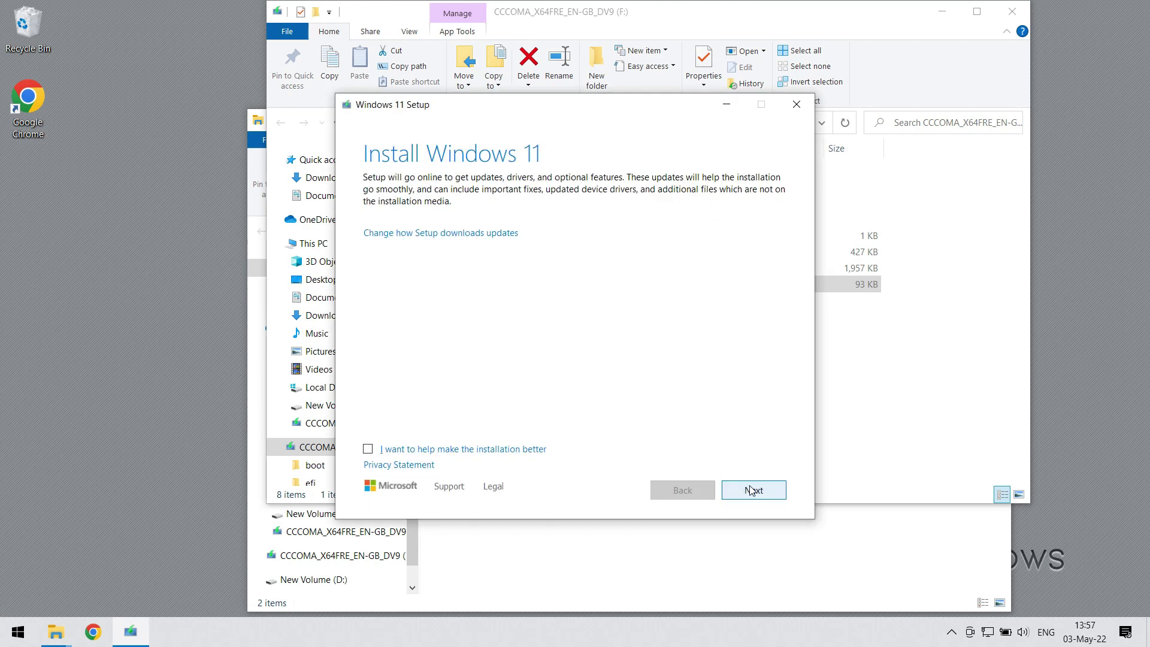
- Proceed through Windows 11 Setup keeping personal files and apps, and install Windows 11 Home
{"action": "left_click", "coordinate": [754, 490]}
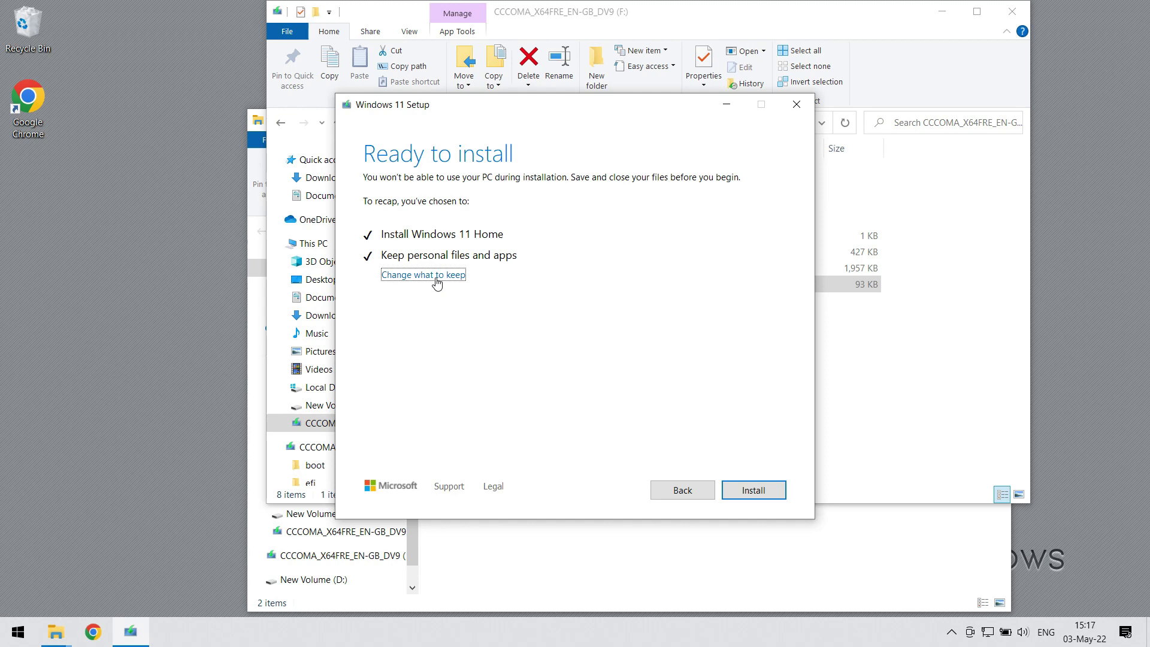
{"action": "left_click", "coordinate": [437, 279]}
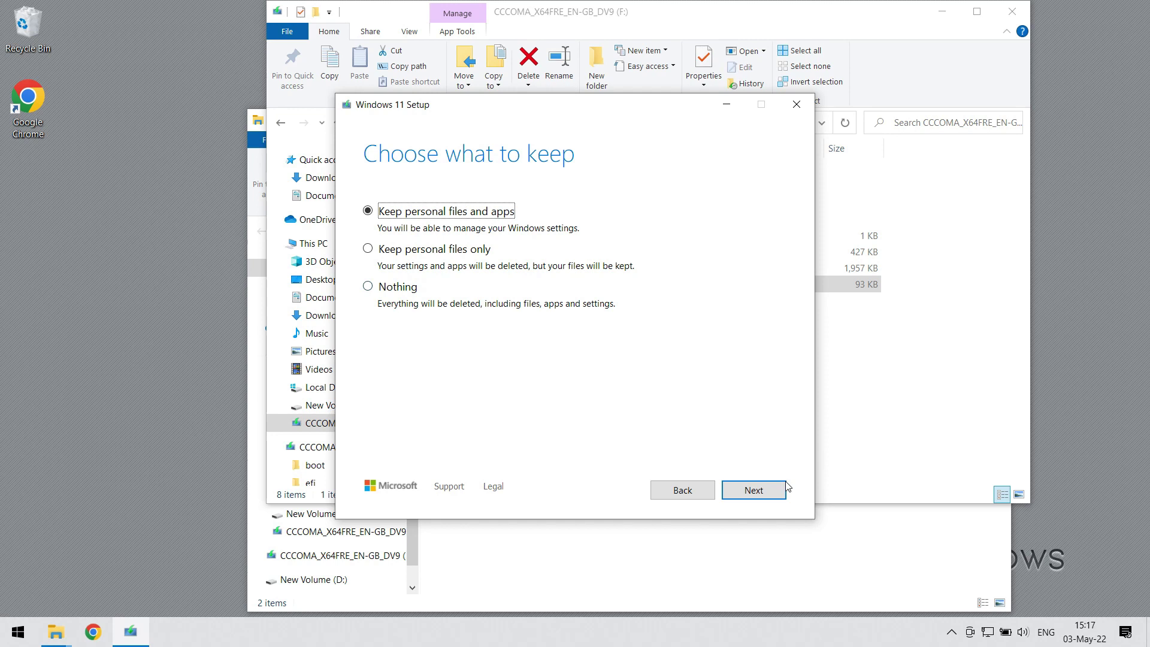
{"action": "left_click", "coordinate": [765, 495]}
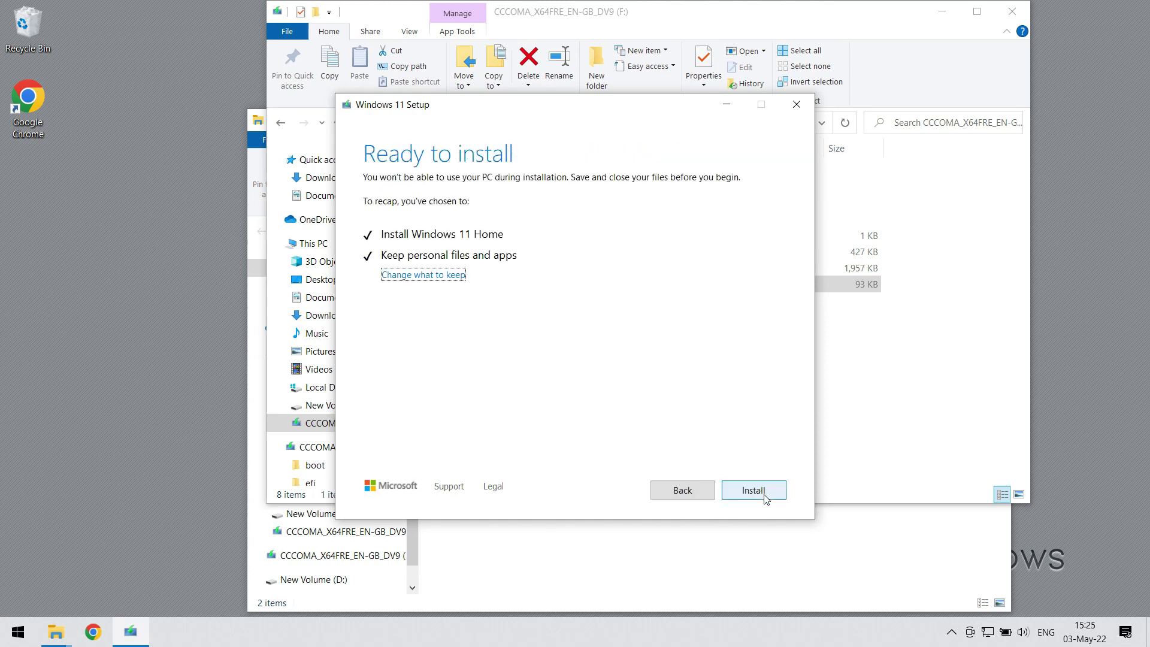
{"action": "left_click", "coordinate": [753, 491]}
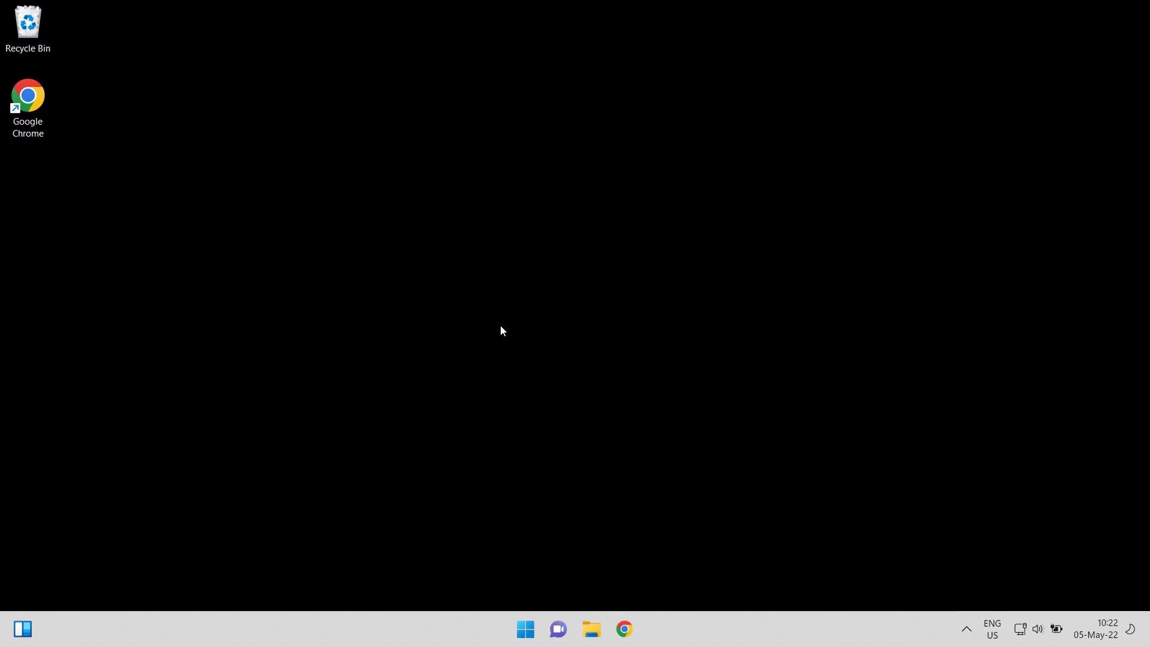
- Apply the purple Glow theme in Personalisation settings, then close the Settings window
{"action": "right_click", "coordinate": [521, 298]}
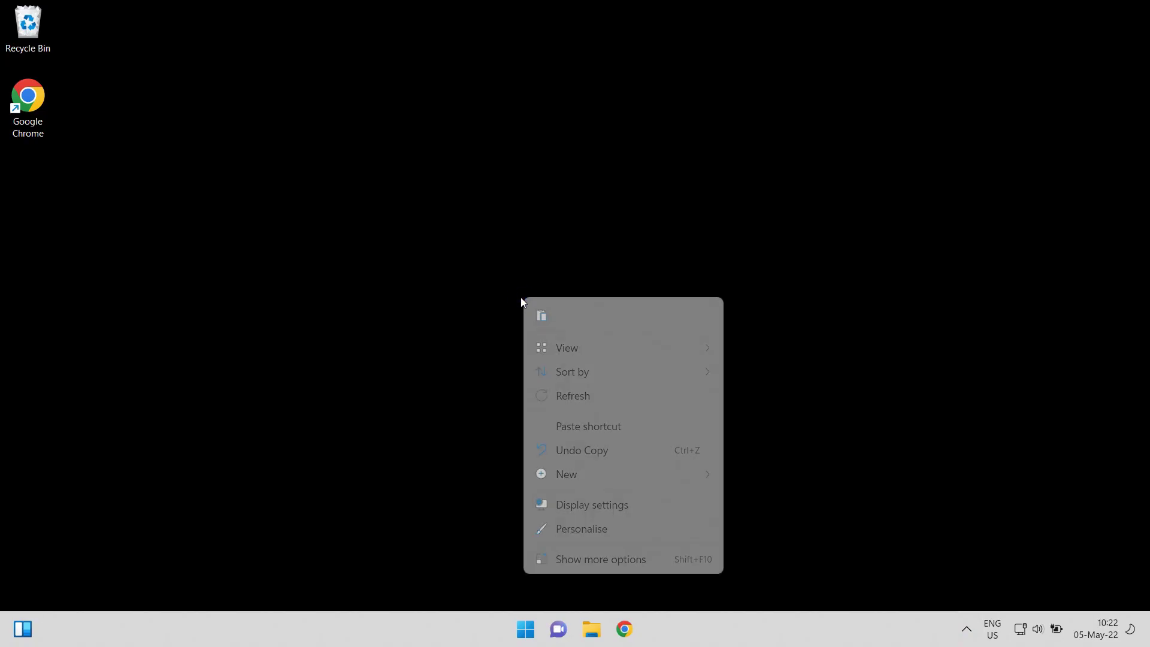
{"action": "left_click", "coordinate": [581, 530]}
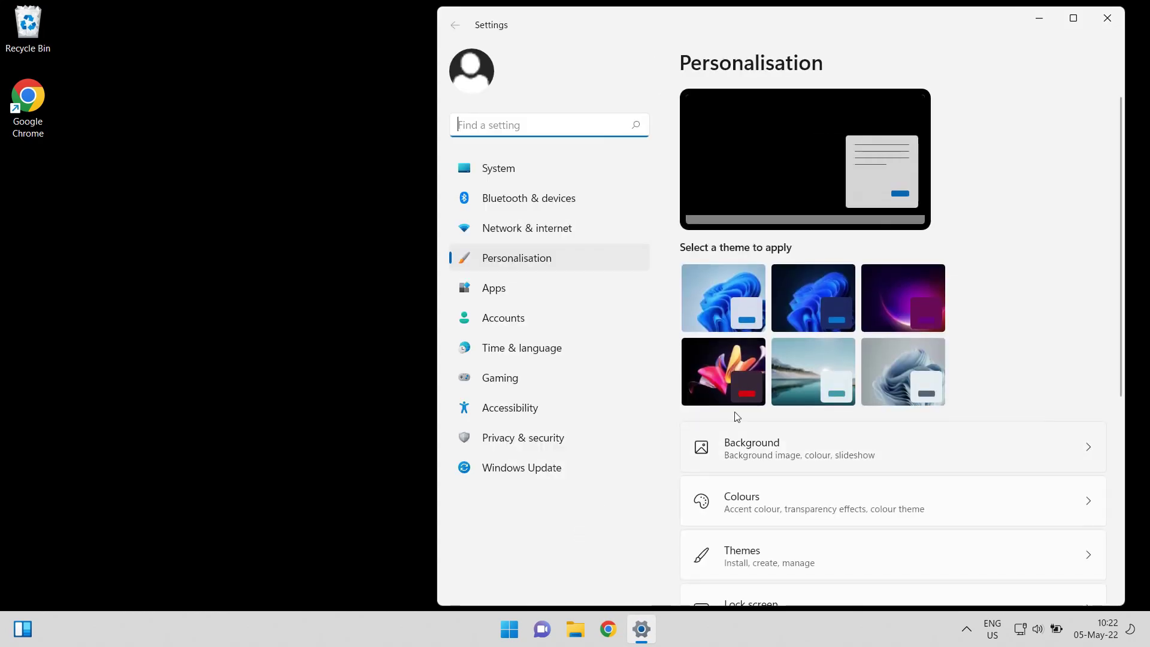
{"action": "left_click", "coordinate": [875, 300]}
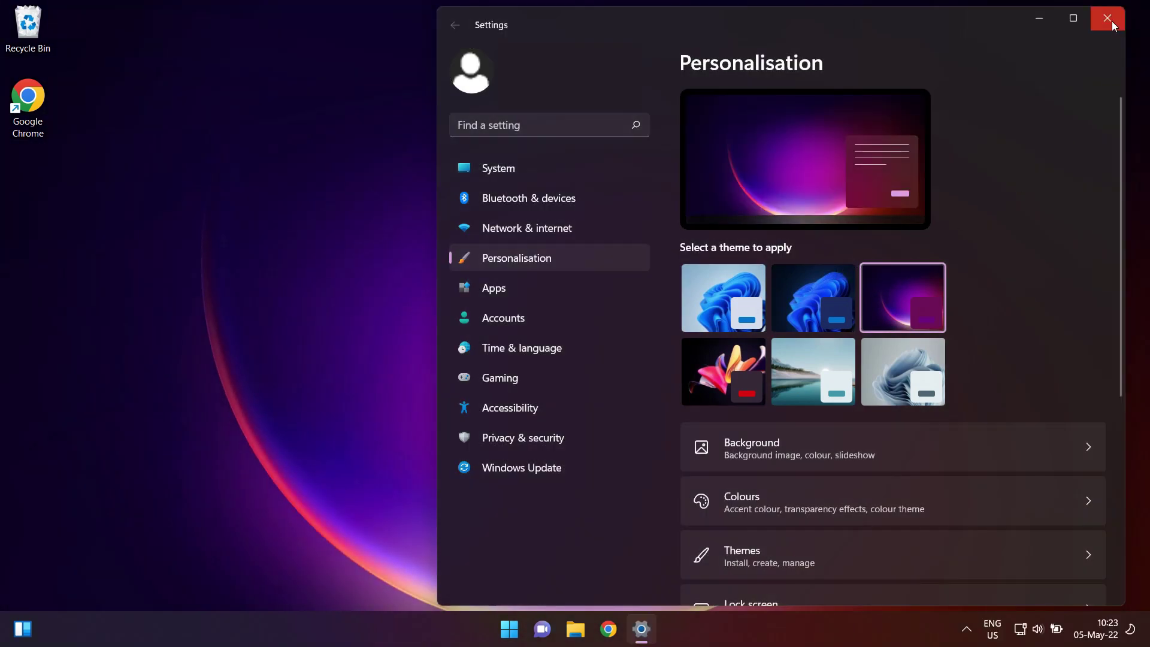
{"action": "left_click", "coordinate": [1108, 19]}
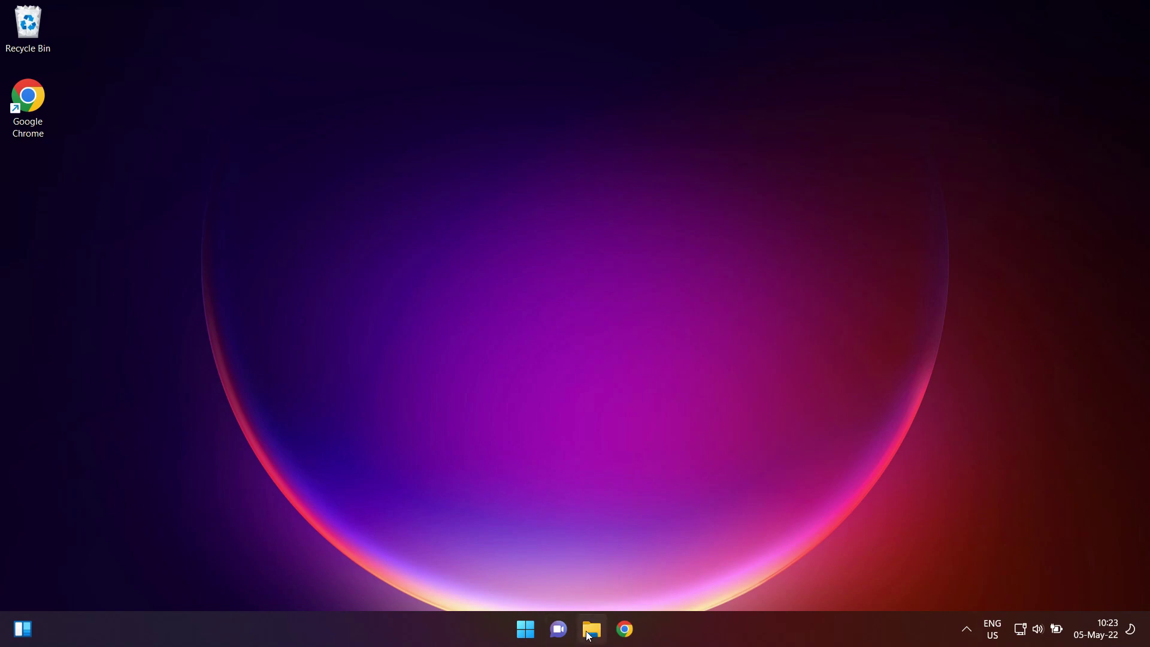
{"action": "key", "text": "super+e"}
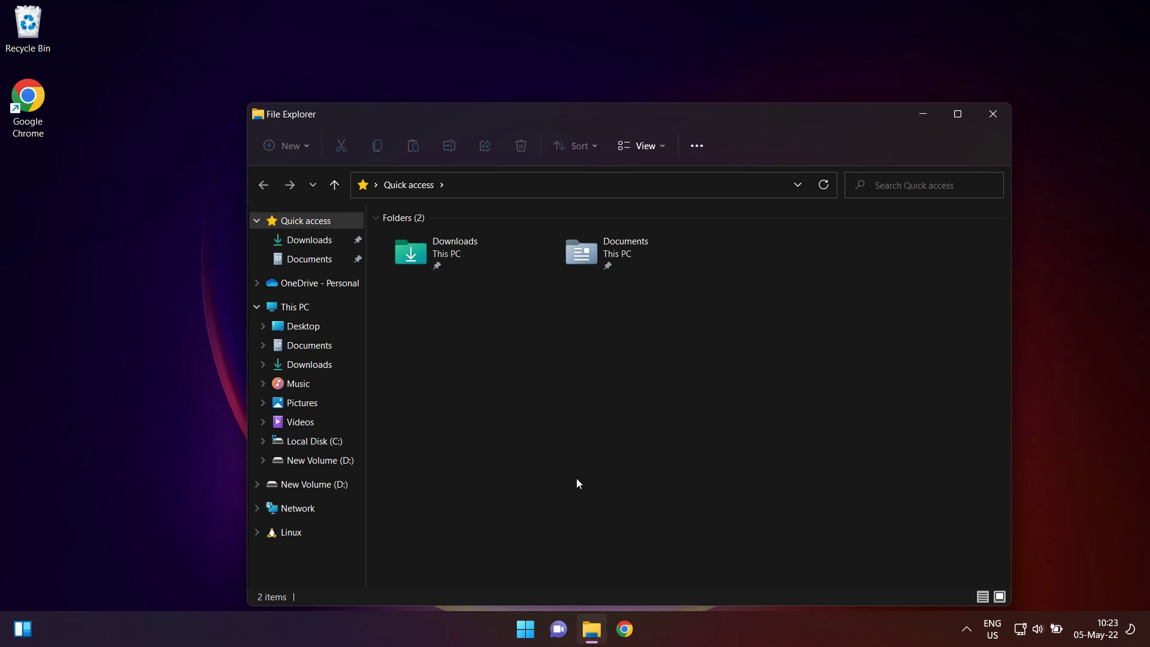
{"action": "key", "text": "super+r"}
{"action": "type", "text": "w"}
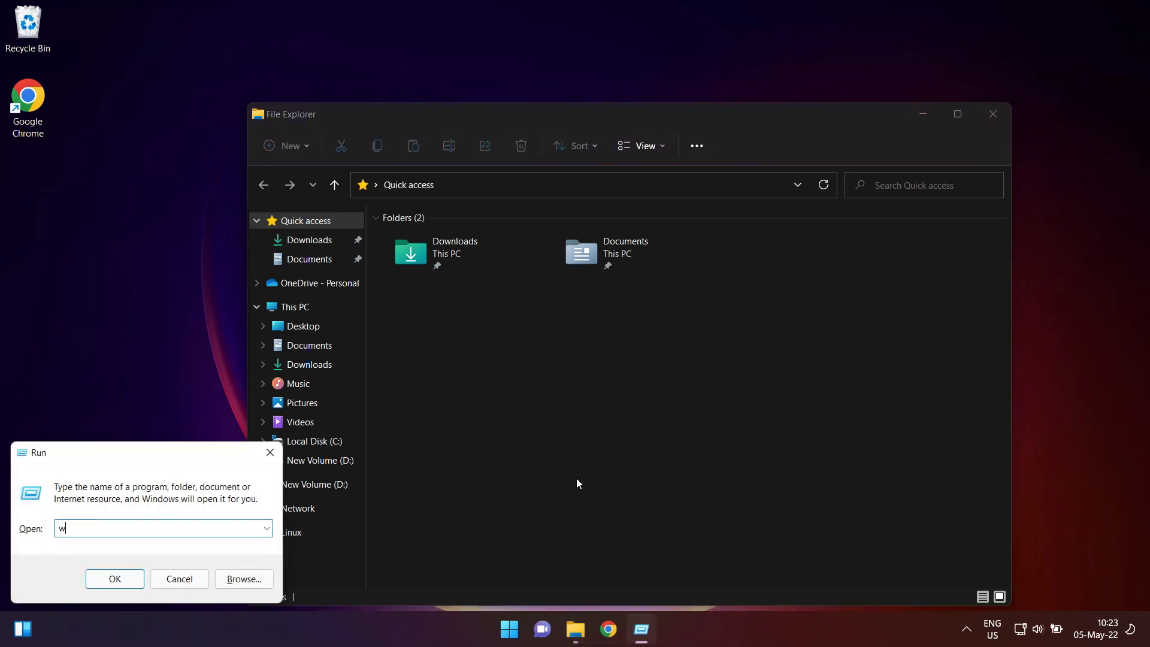
{"action": "type", "text": "inver"}
{"action": "key", "text": "Return"}
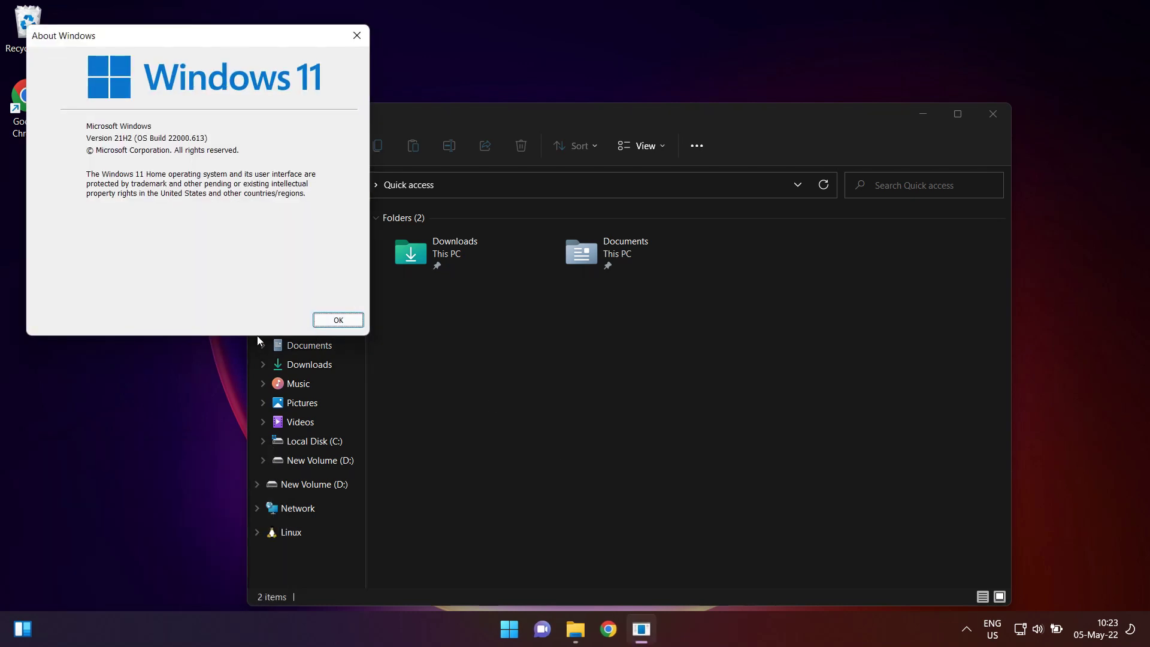
{"action": "left_click", "coordinate": [330, 322]}
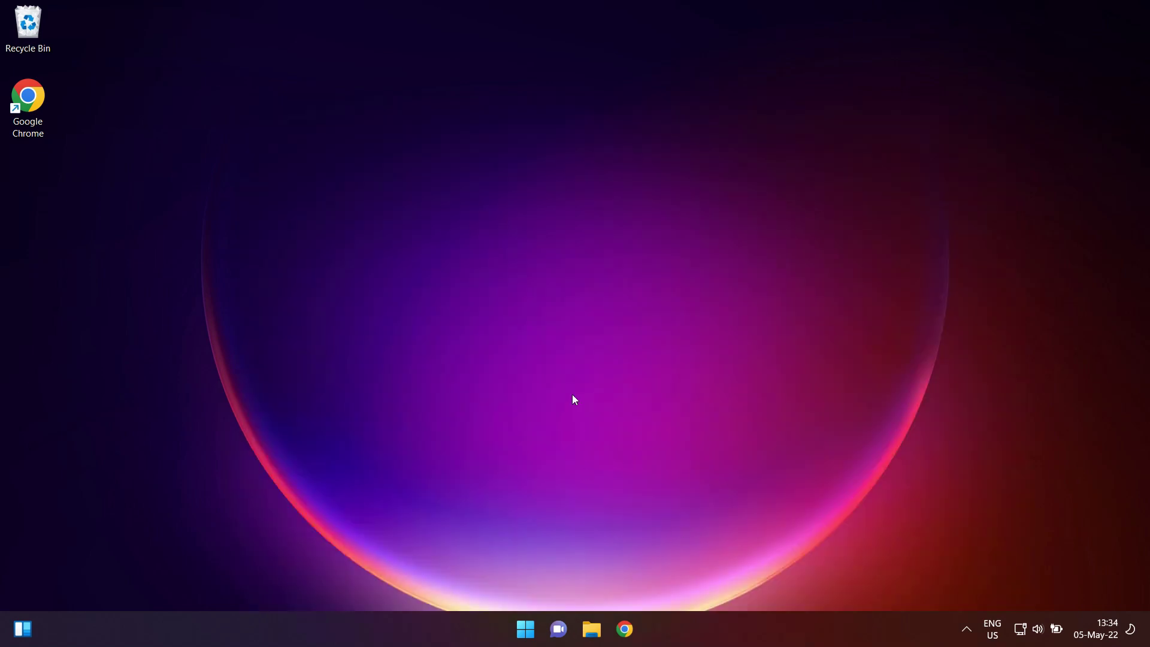
{"action": "right_click", "coordinate": [579, 409]}
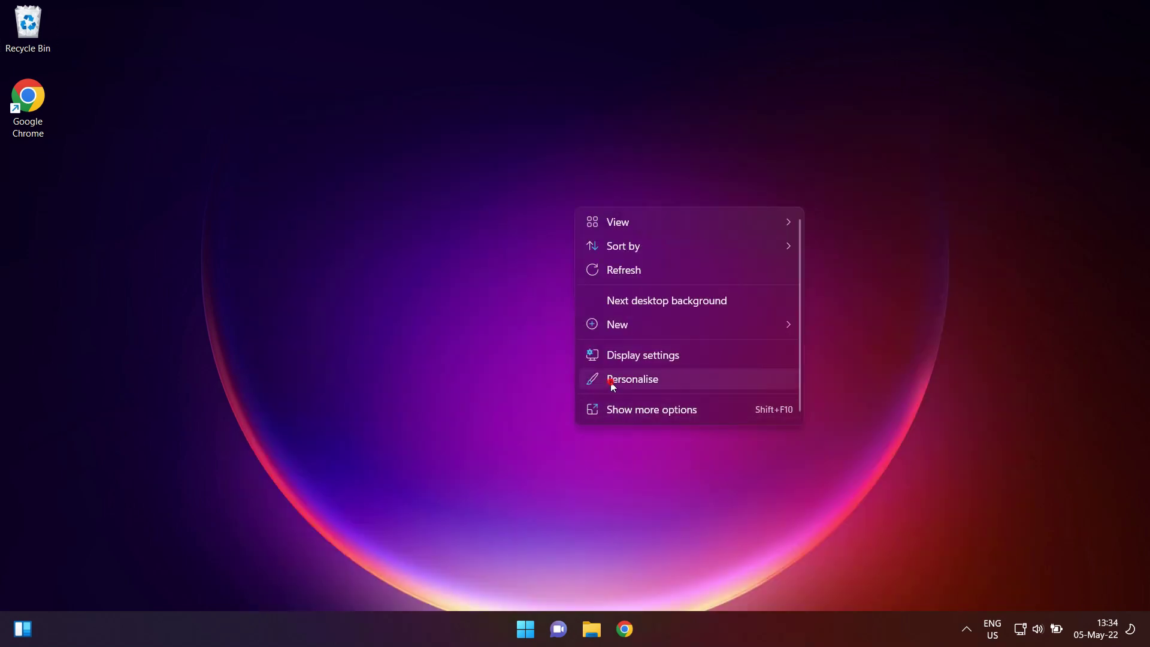
{"action": "left_click", "coordinate": [586, 383]}
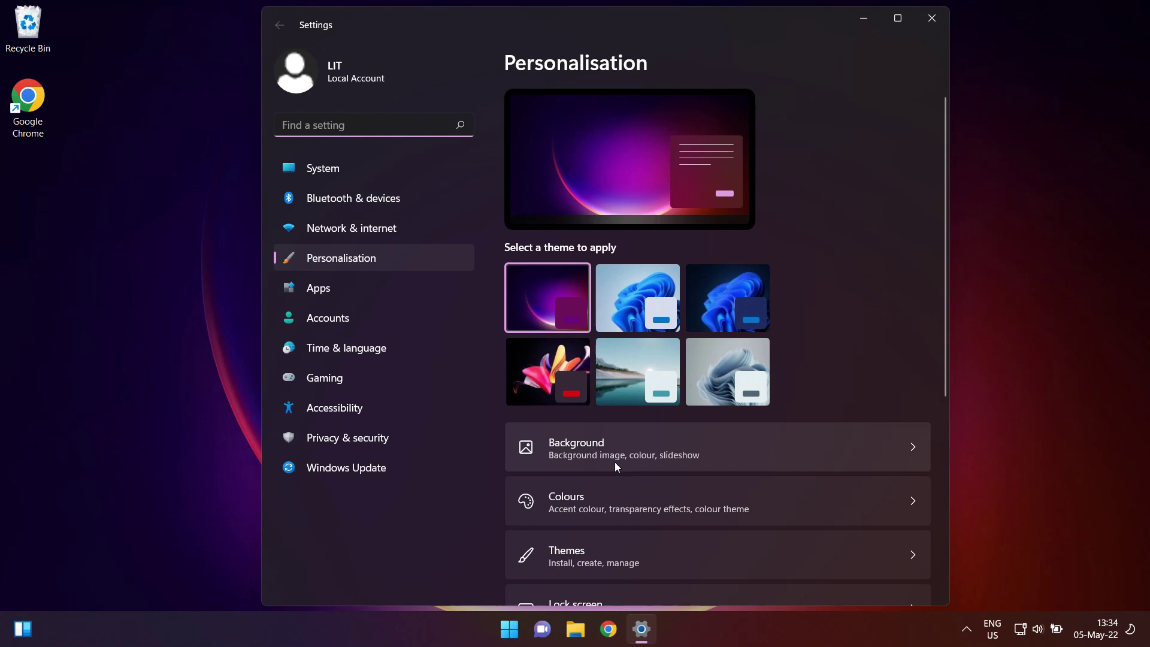
{"action": "left_click", "coordinate": [615, 464]}
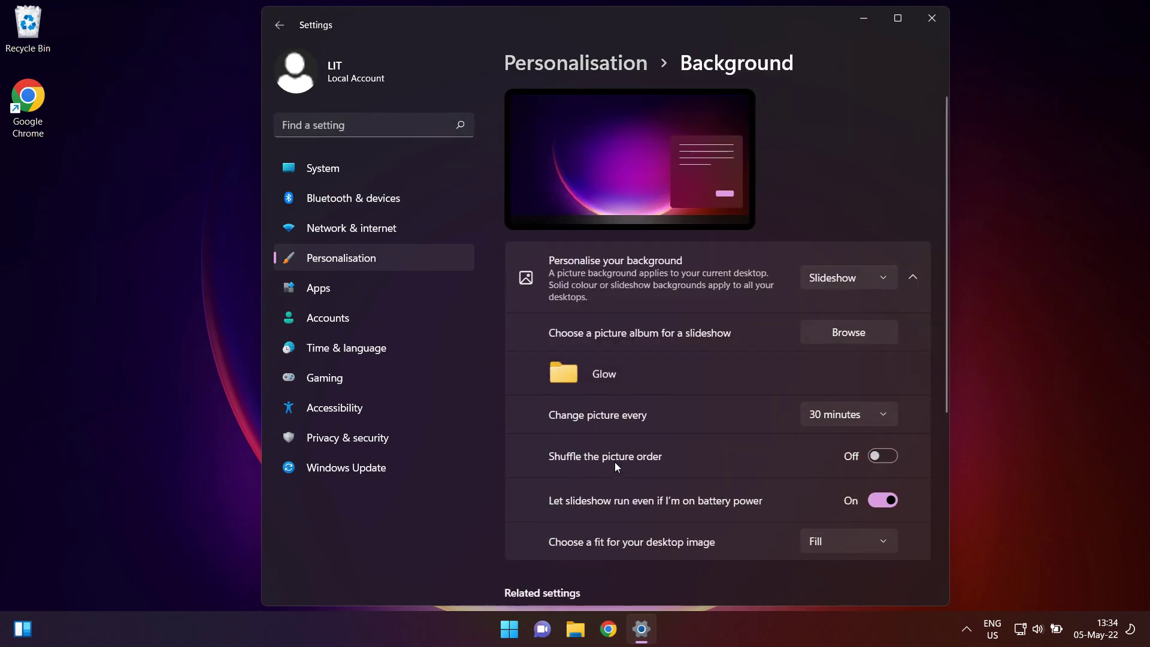
{"action": "scroll", "coordinate": [615, 466], "scroll_direction": "down", "scroll_amount": 5}
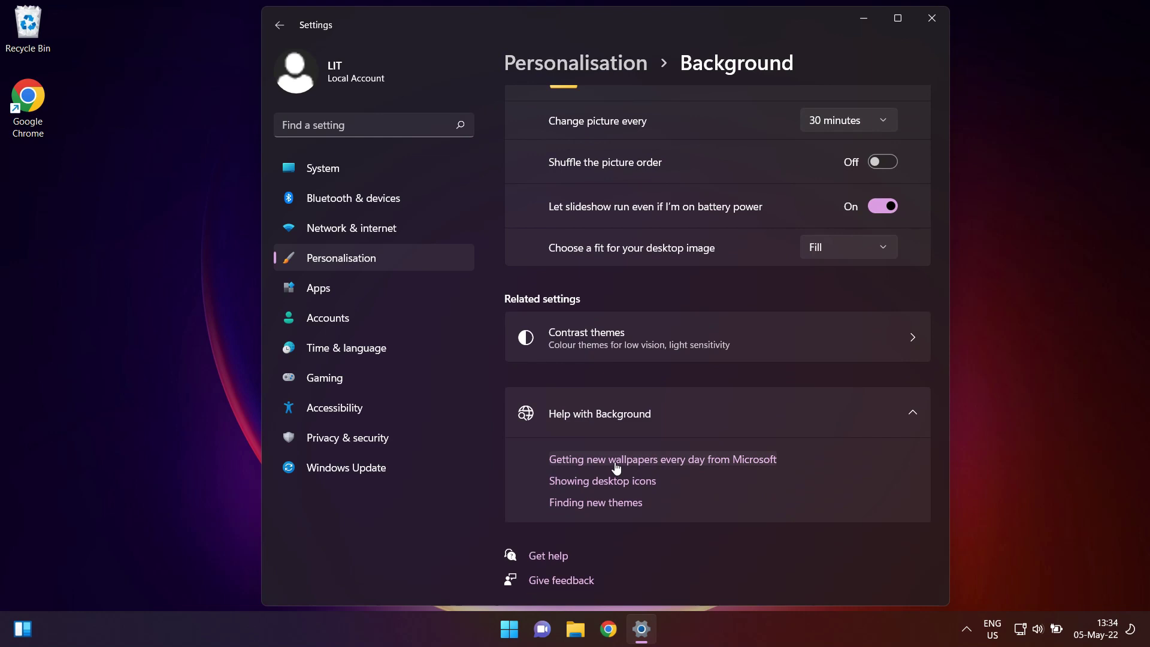
{"action": "scroll", "coordinate": [616, 466], "scroll_direction": "up", "scroll_amount": 5}
{"action": "scroll", "coordinate": [616, 466], "scroll_direction": "down", "scroll_amount": 5}
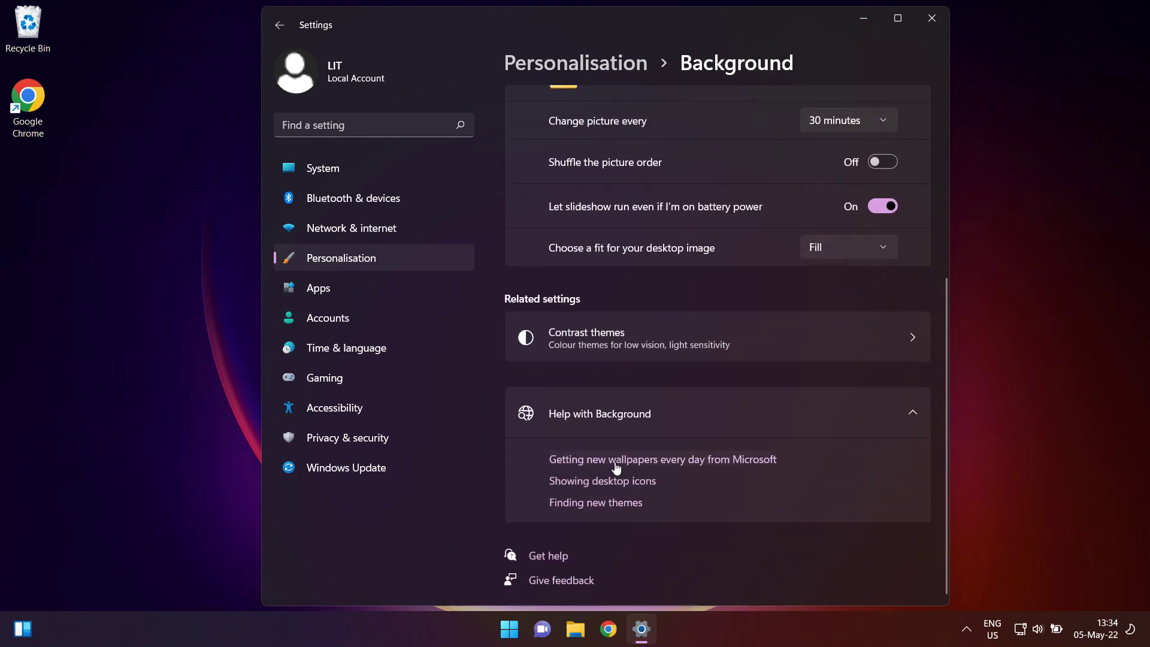
{"action": "scroll", "coordinate": [616, 466], "scroll_direction": "up", "scroll_amount": 5}
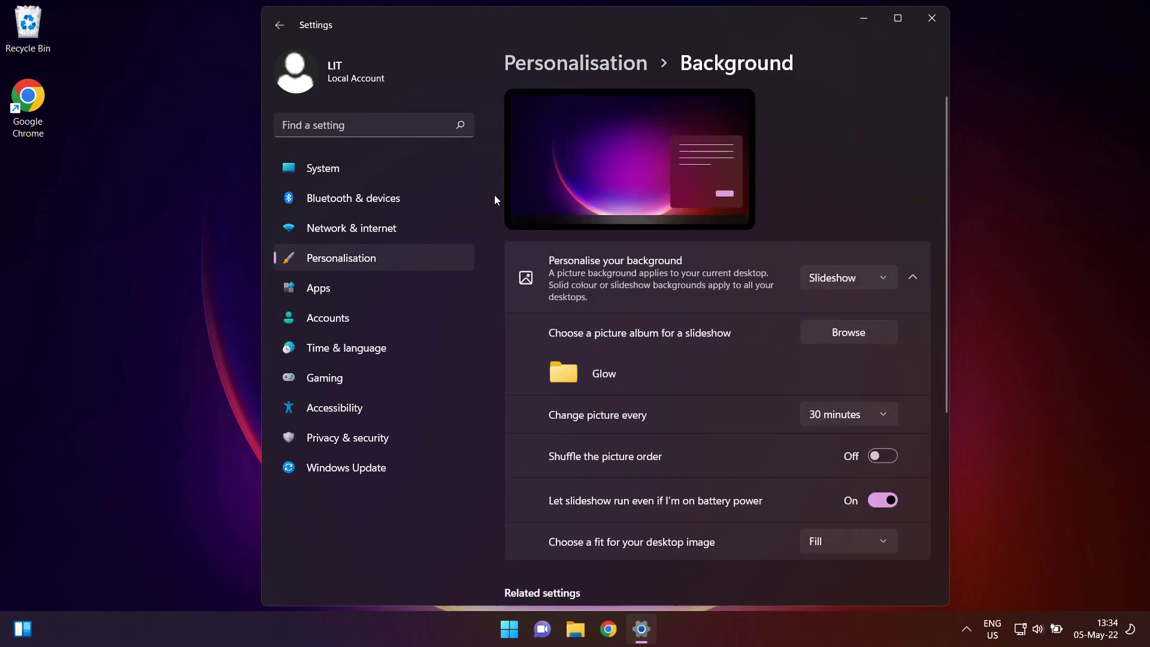
{"action": "left_click", "coordinate": [378, 258]}
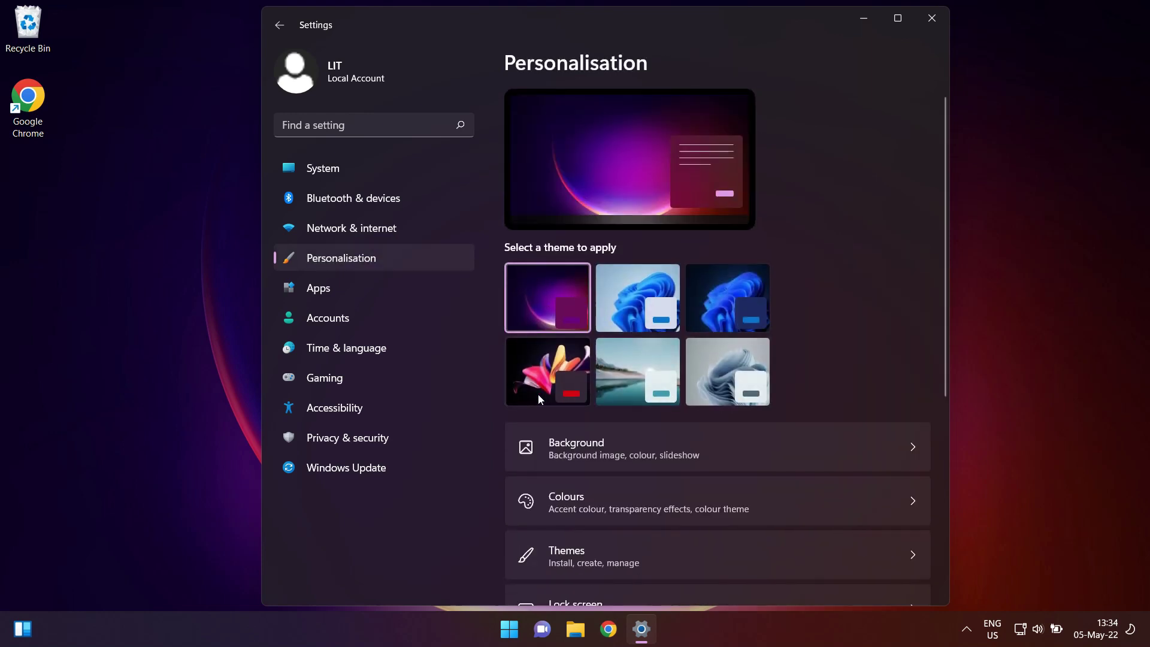
{"action": "scroll", "coordinate": [537, 394], "scroll_direction": "down", "scroll_amount": 5}
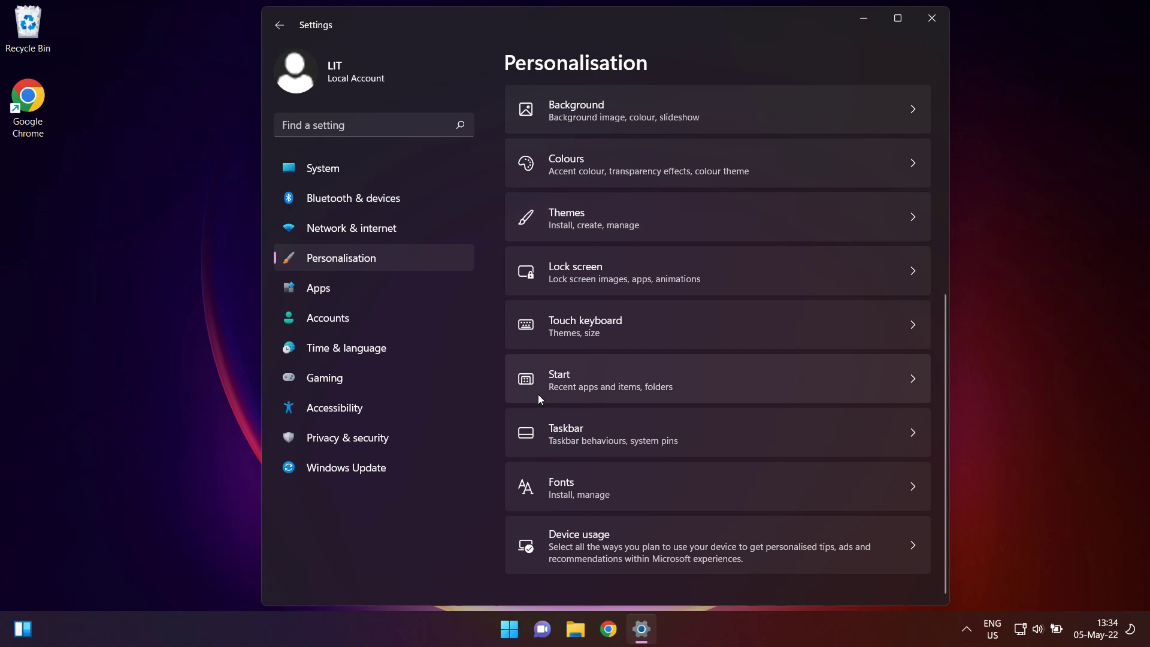
{"action": "scroll", "coordinate": [538, 395], "scroll_direction": "up", "scroll_amount": 5}
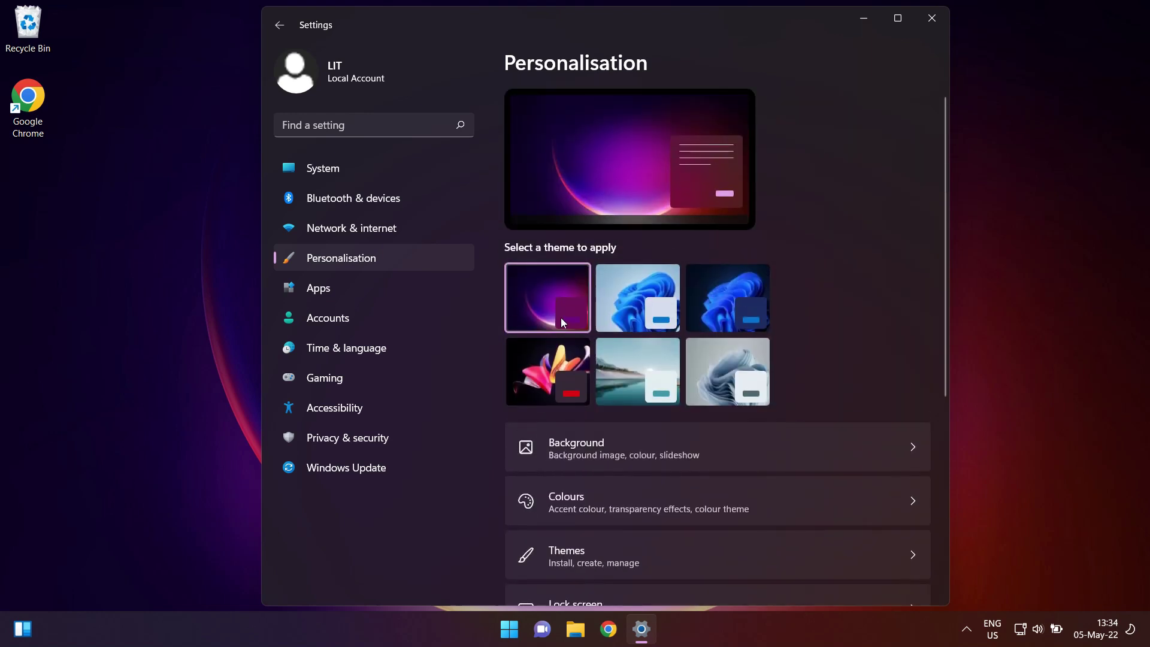
{"action": "left_click", "coordinate": [926, 21]}
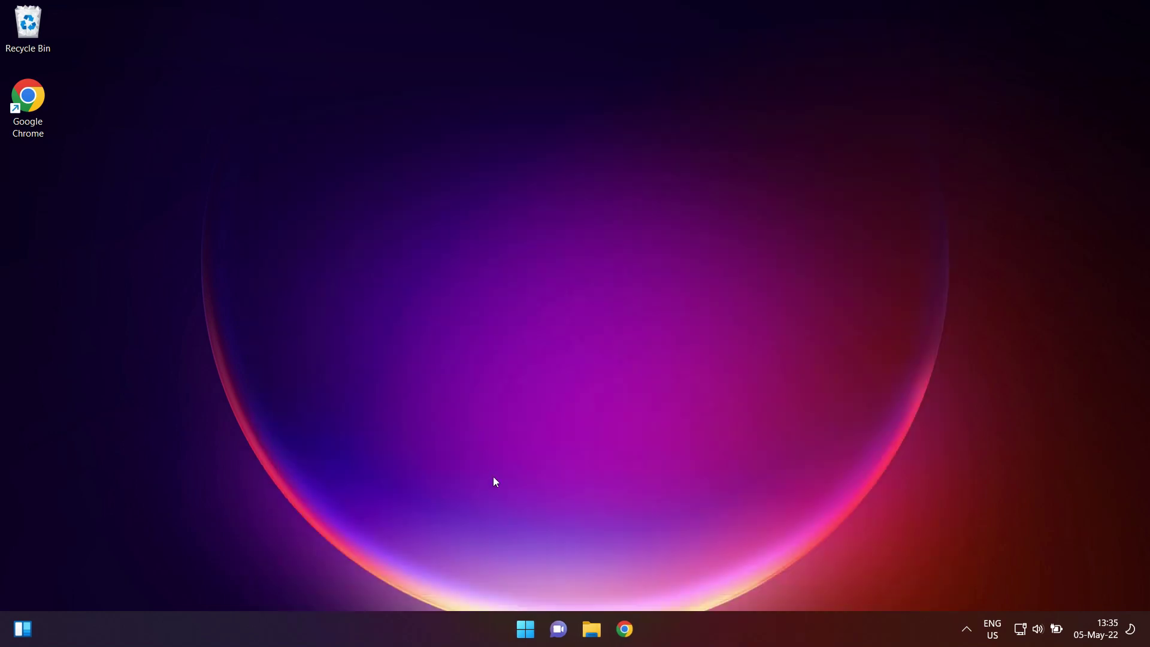
{"action": "right_click", "coordinate": [551, 318]}
{"action": "left_click", "coordinate": [605, 491]}
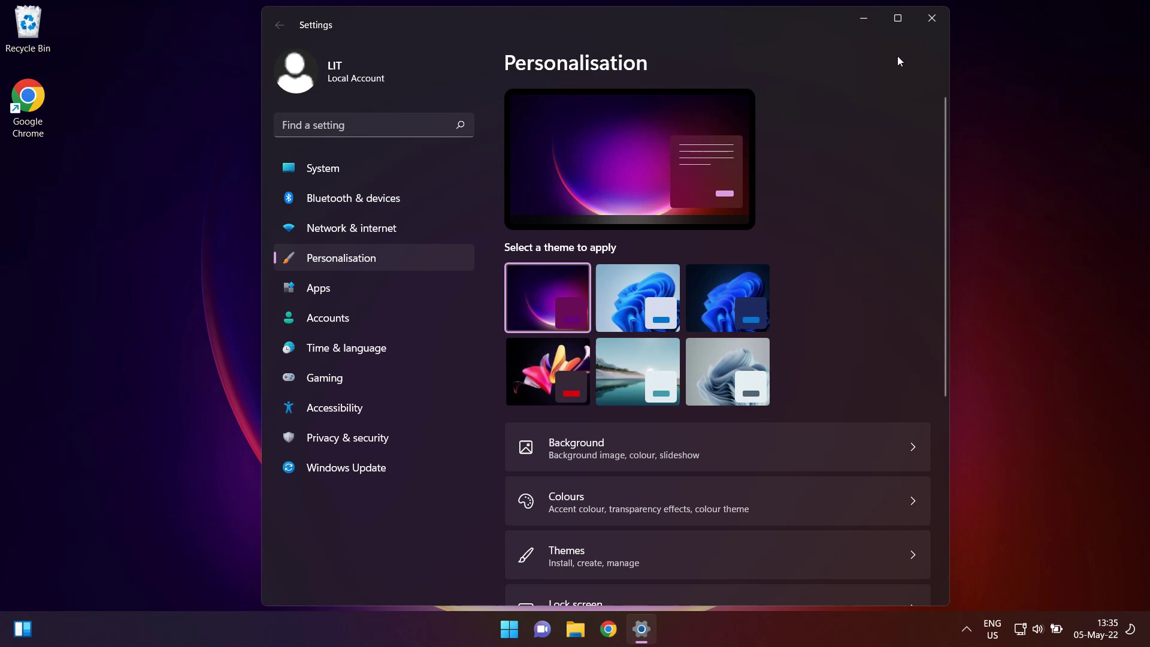
{"action": "left_click", "coordinate": [932, 18]}
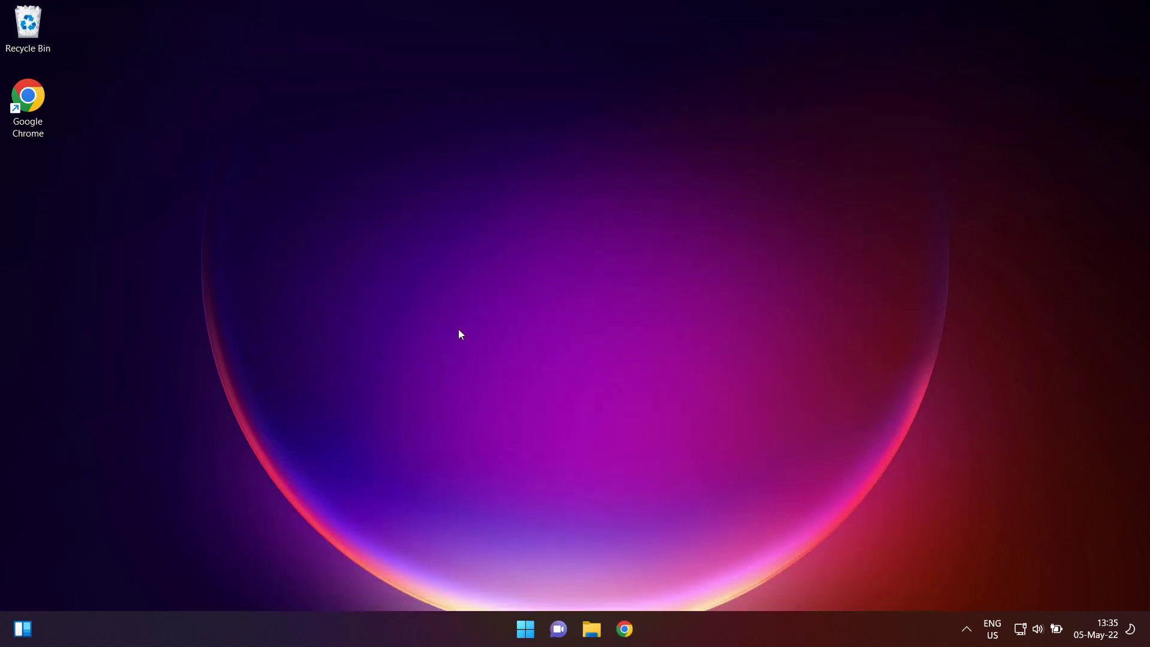
{"action": "left_click", "coordinate": [524, 623]}
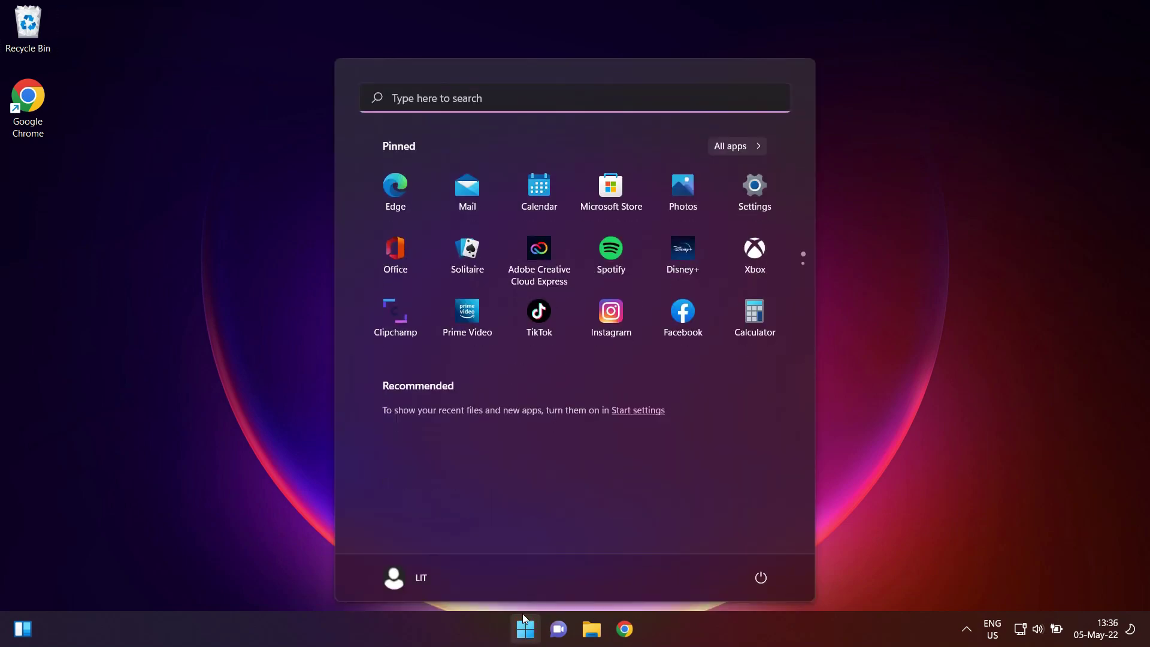
{"action": "left_click", "coordinate": [745, 146]}
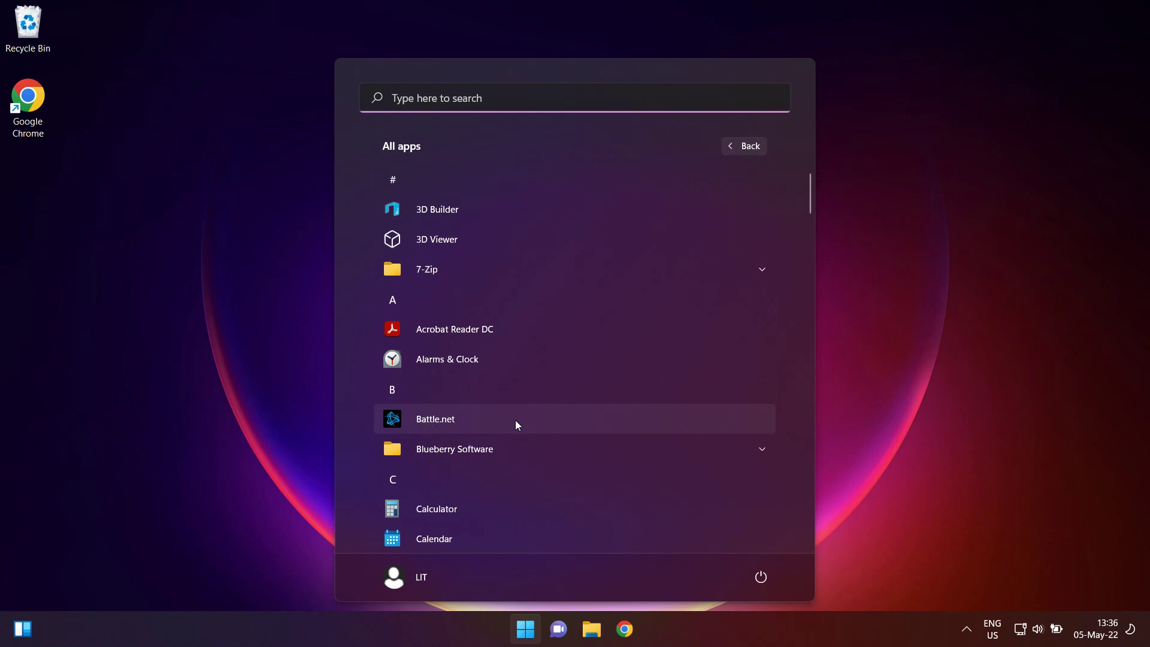
{"action": "scroll", "coordinate": [530, 469], "scroll_direction": "down", "scroll_amount": 3}
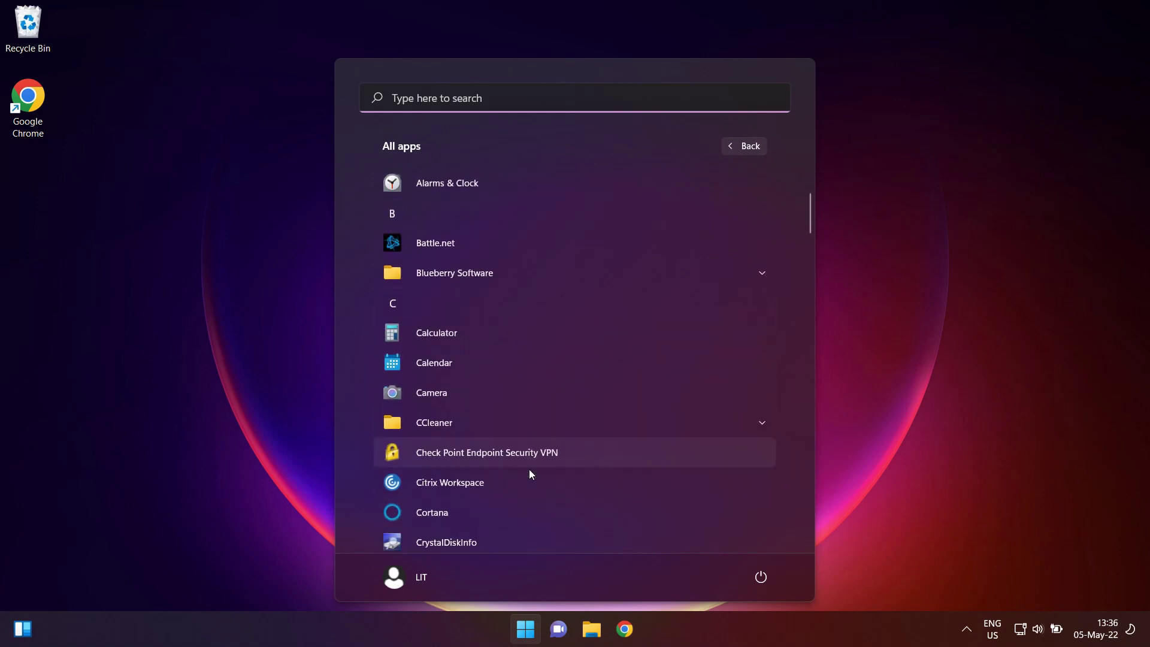
{"action": "left_click", "coordinate": [259, 442]}
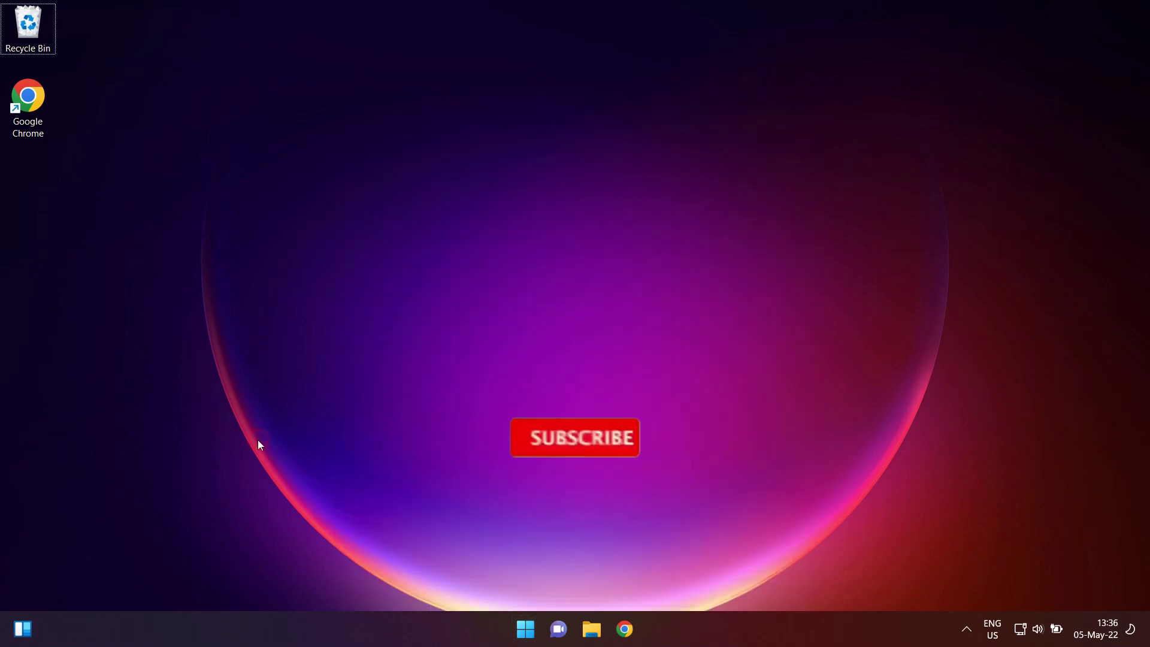